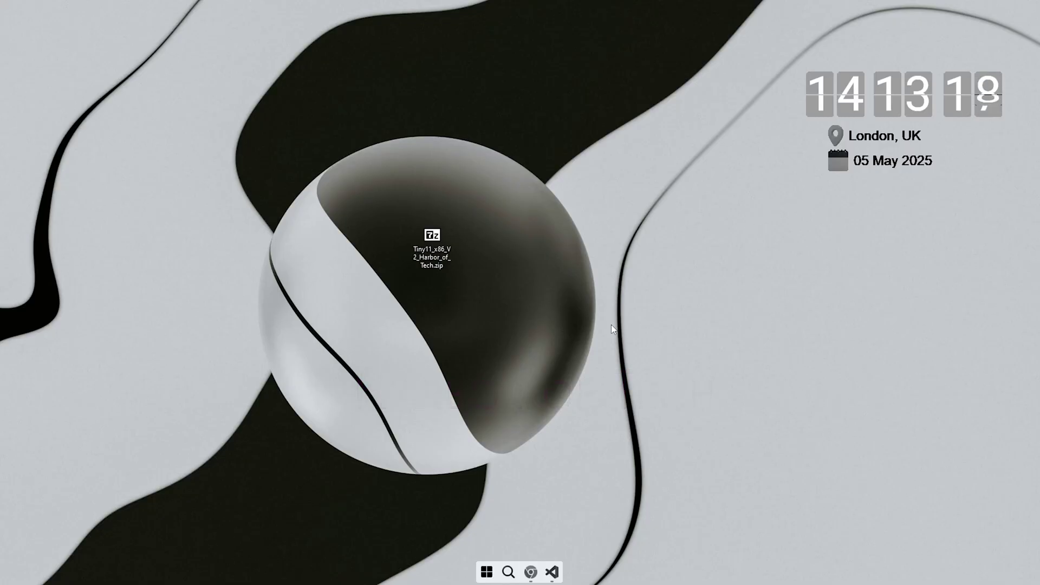
Extract the Tiny11 x86 zip with 7-Zip into its own desktop folder, entering the archive password.
{"action": "right_click", "coordinate": [443, 247]}
{"action": "mouse_move", "coordinate": [499, 309]}
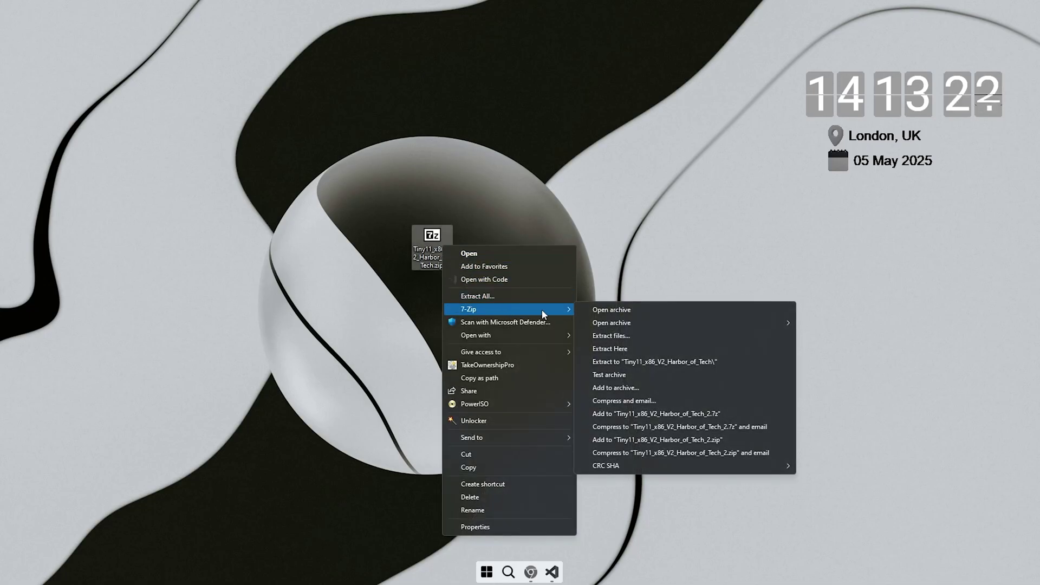
{"action": "left_click", "coordinate": [627, 333]}
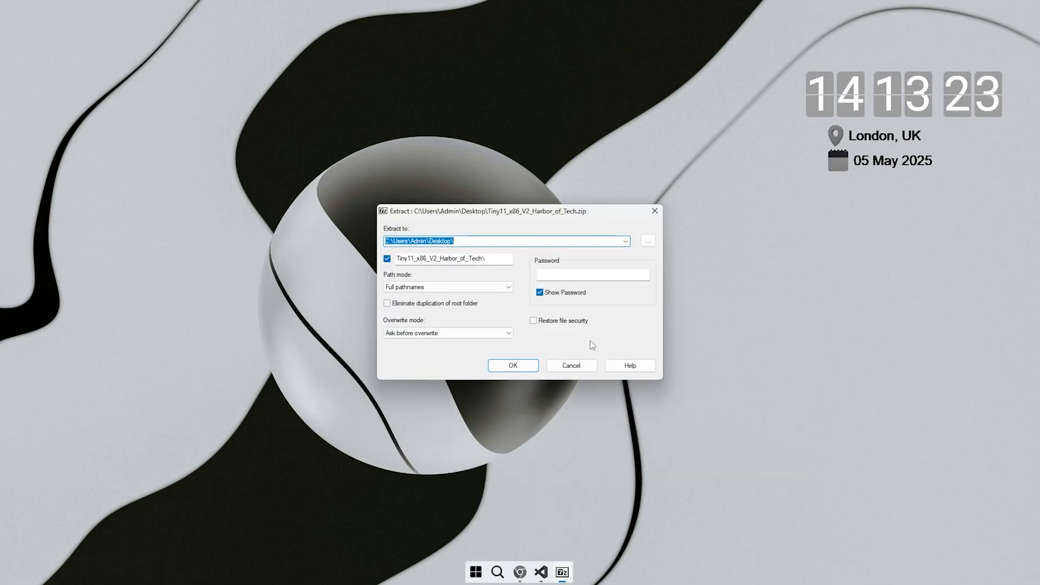
{"action": "left_click", "coordinate": [528, 366]}
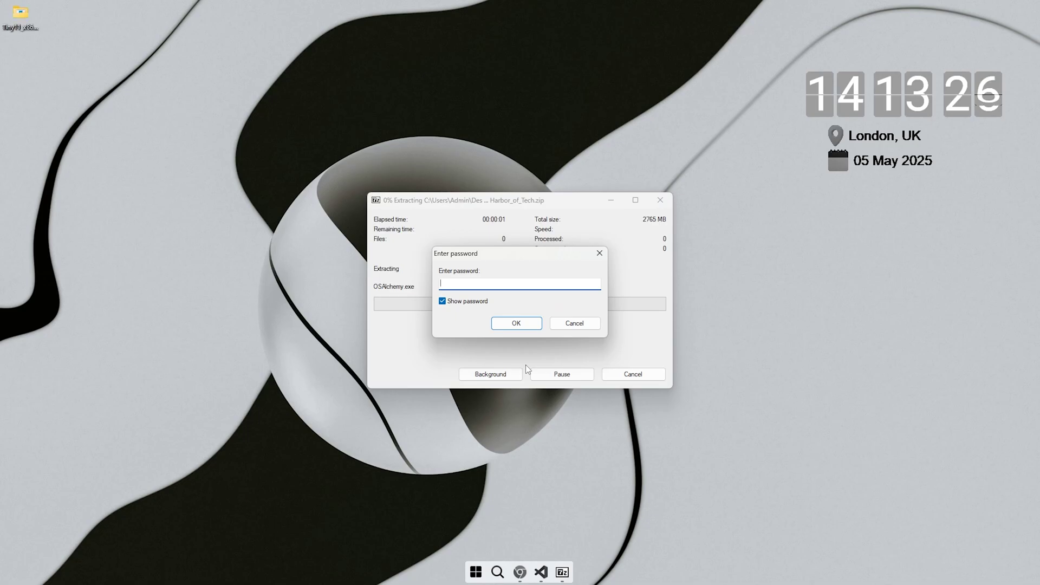
{"action": "key", "text": "ctrl+v"}
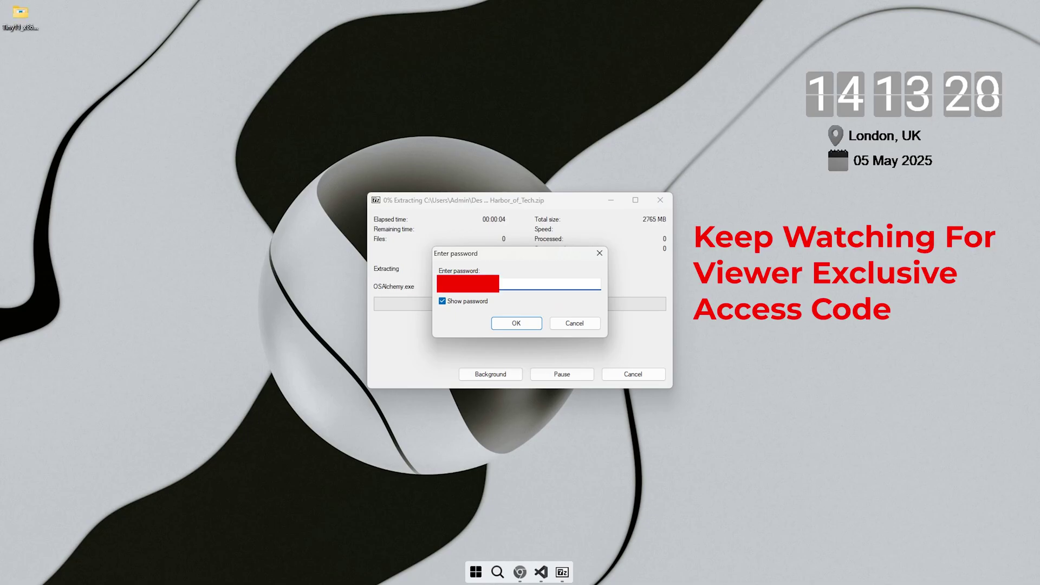
{"action": "left_click", "coordinate": [512, 326]}
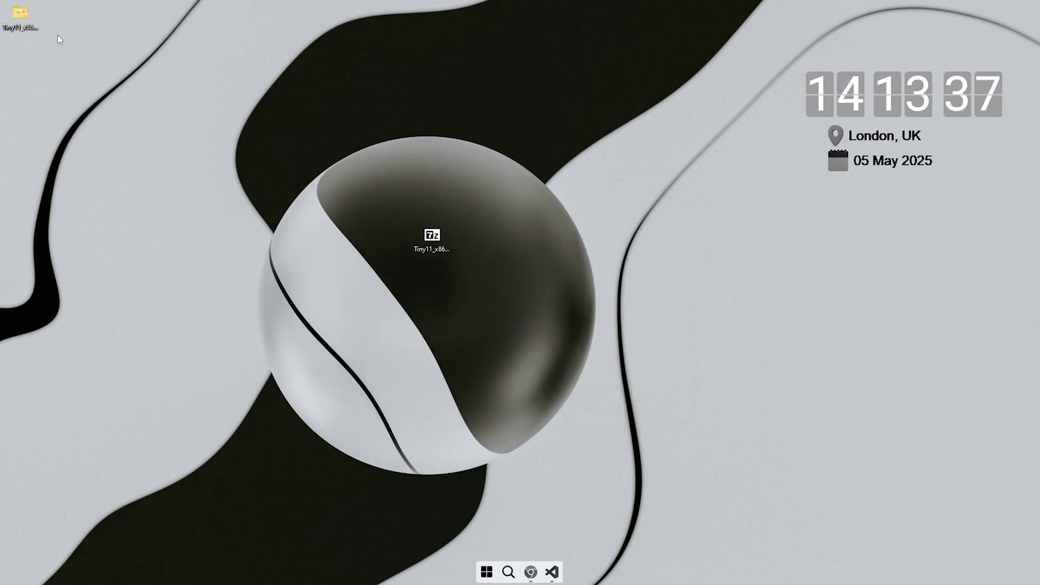
Use Rufus to write Tiny11_x86_V2_HarborOfTech.iso to the 4GB USB drive, accepting the erase warning.
{"action": "left_click_drag", "start_coordinate": [43, 26], "coordinate": [480, 228]}
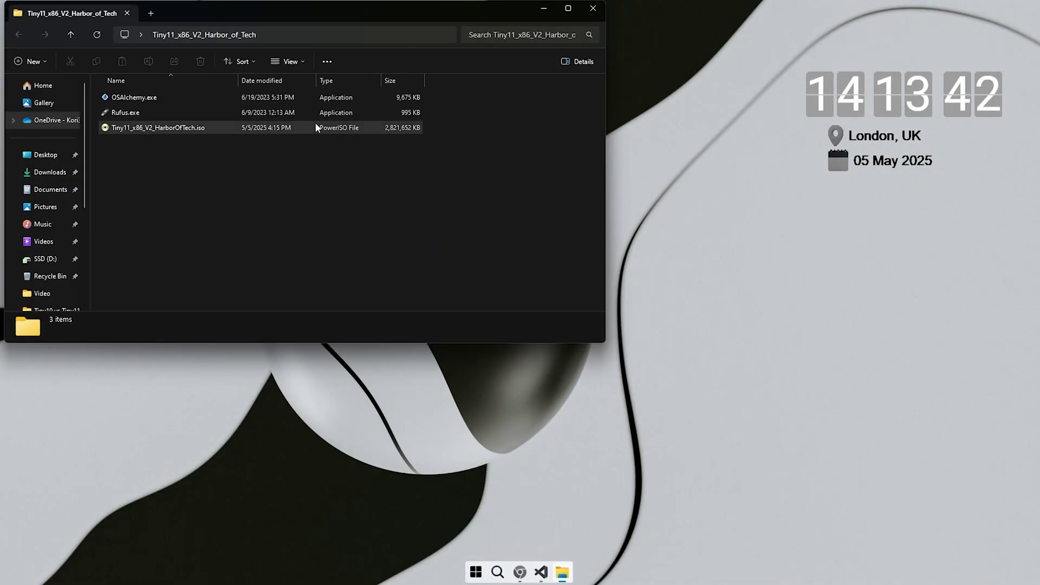
{"action": "double_click", "coordinate": [315, 114]}
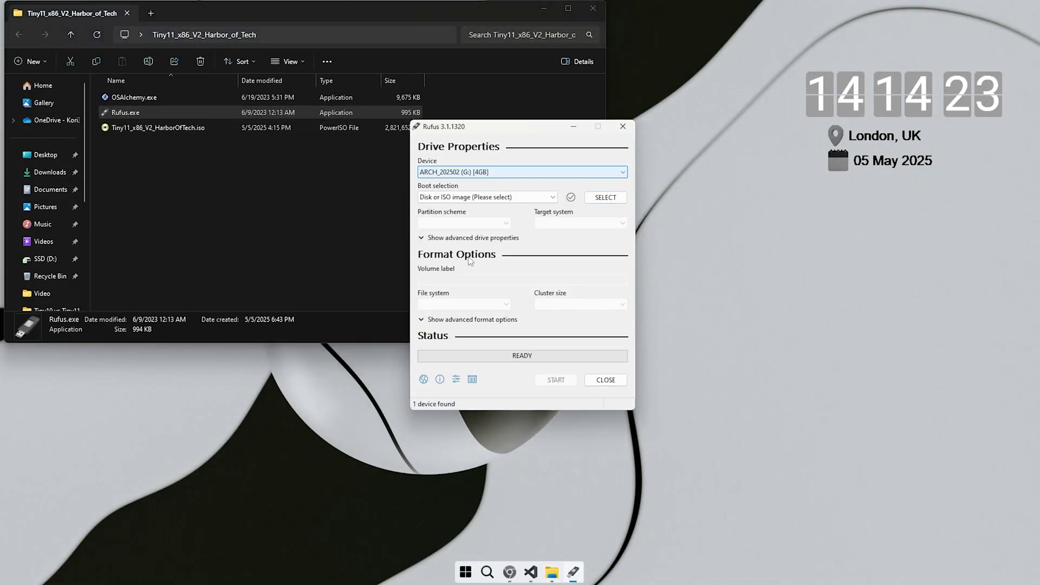
{"action": "left_click", "coordinate": [598, 198]}
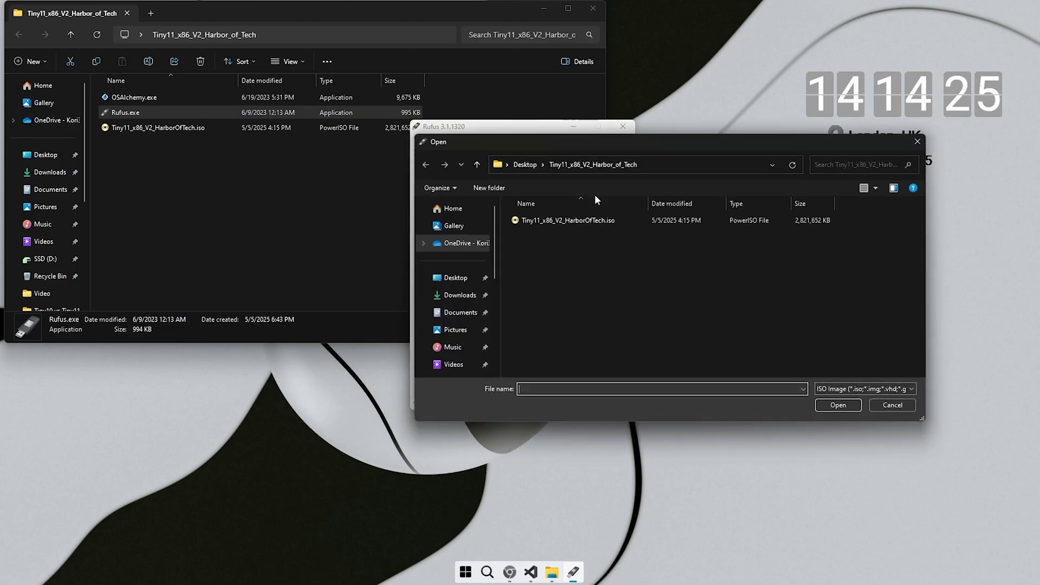
{"action": "double_click", "coordinate": [561, 216]}
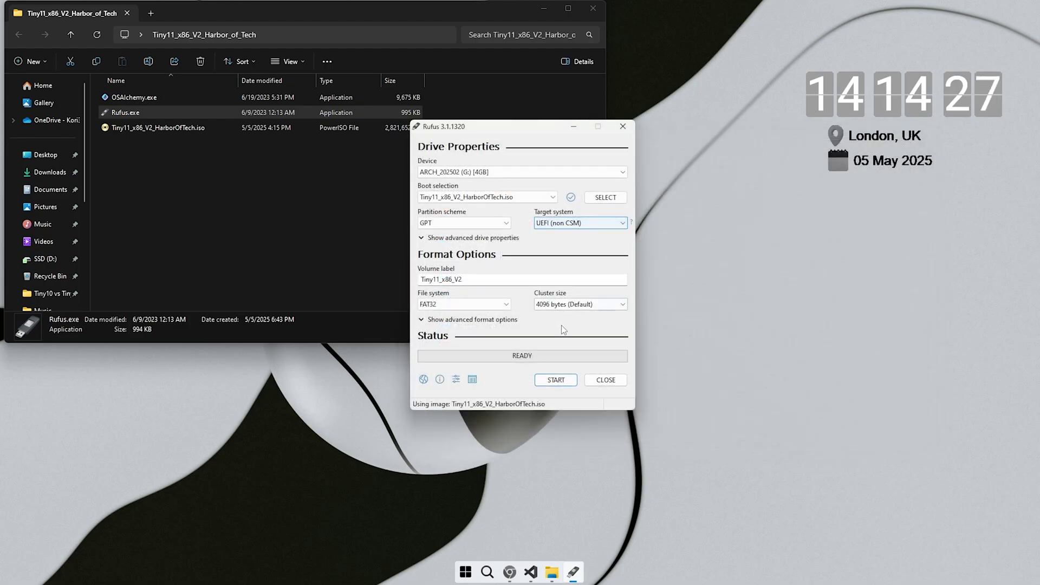
{"action": "left_click", "coordinate": [555, 380]}
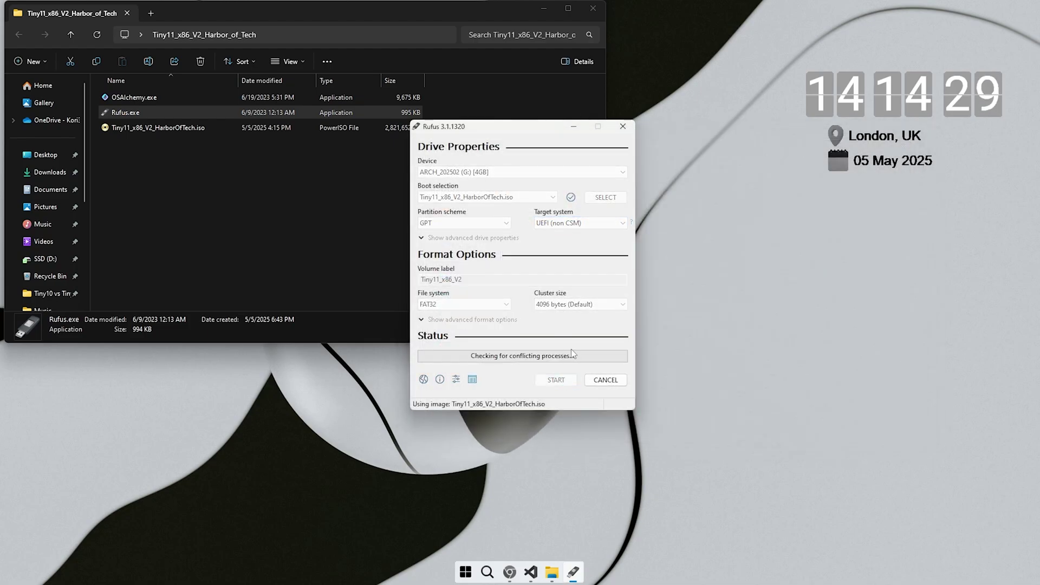
{"action": "left_click", "coordinate": [562, 339]}
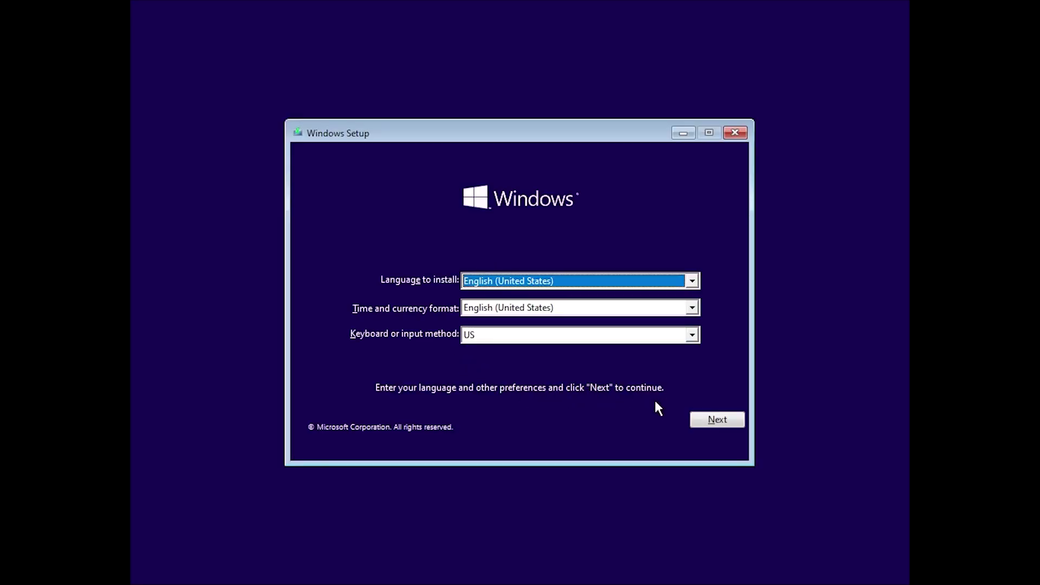
Keep the default language, skip the product key and accept the Microsoft license terms.
{"action": "left_click", "coordinate": [707, 422]}
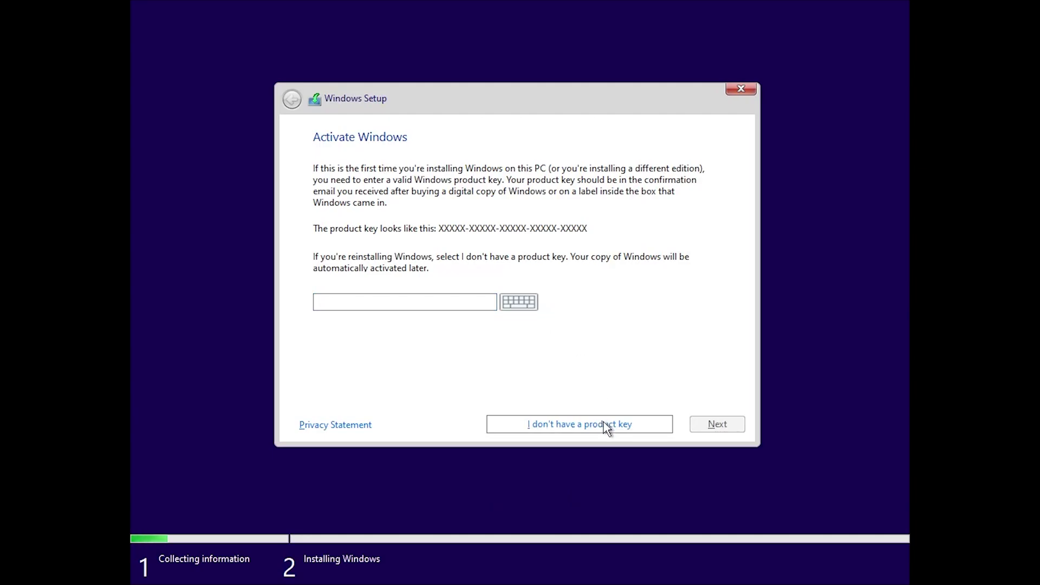
{"action": "left_click", "coordinate": [604, 425]}
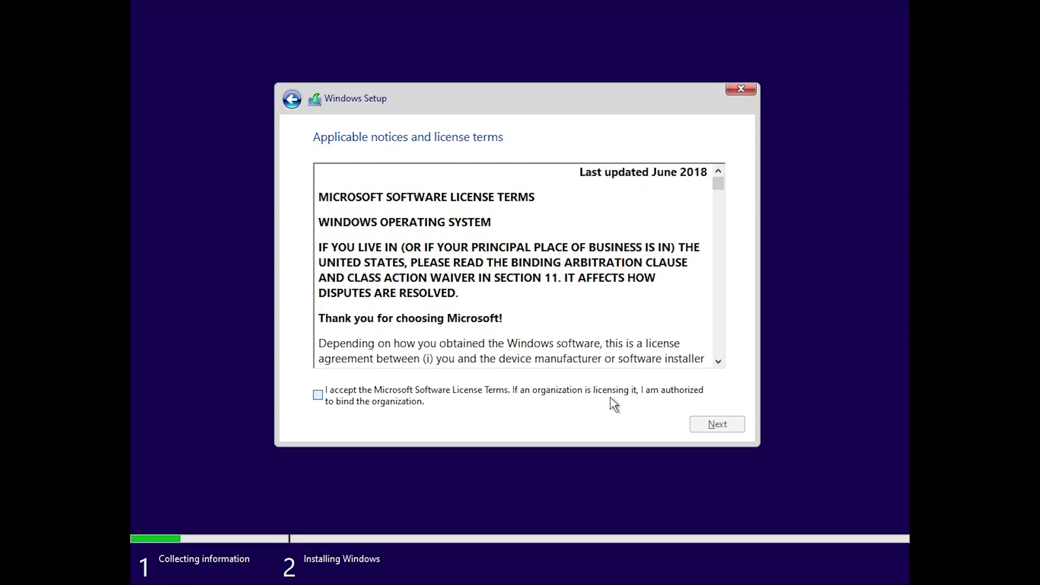
{"action": "left_click", "coordinate": [612, 400]}
{"action": "left_click", "coordinate": [694, 424]}
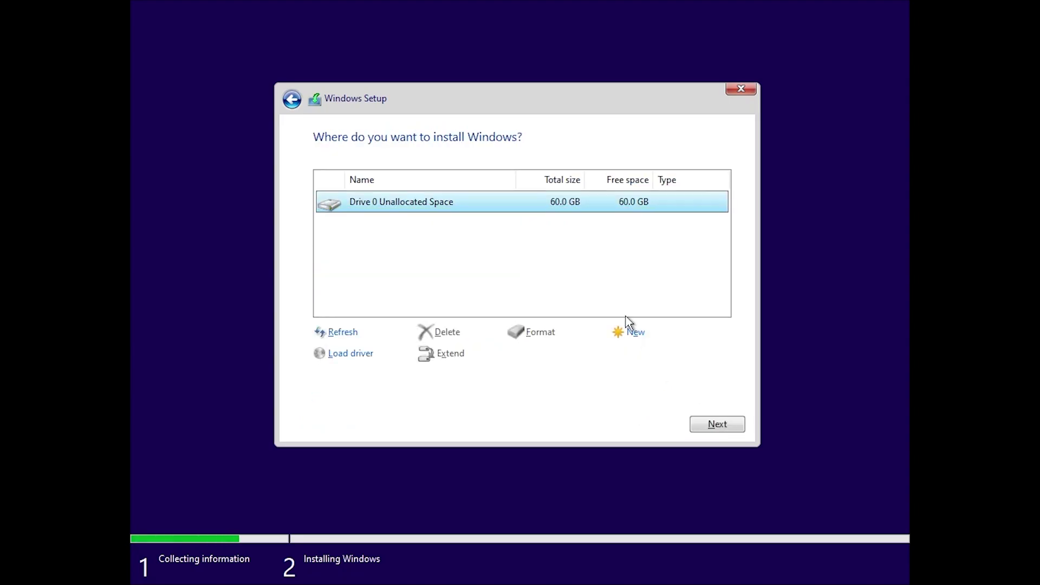
Create a 20000 MB partition on the unallocated drive, allowing setup's extra system partitions.
{"action": "left_click", "coordinate": [630, 333]}
{"action": "left_click_drag", "start_coordinate": [594, 354], "coordinate": [536, 355]}
{"action": "type", "text": "20000"}
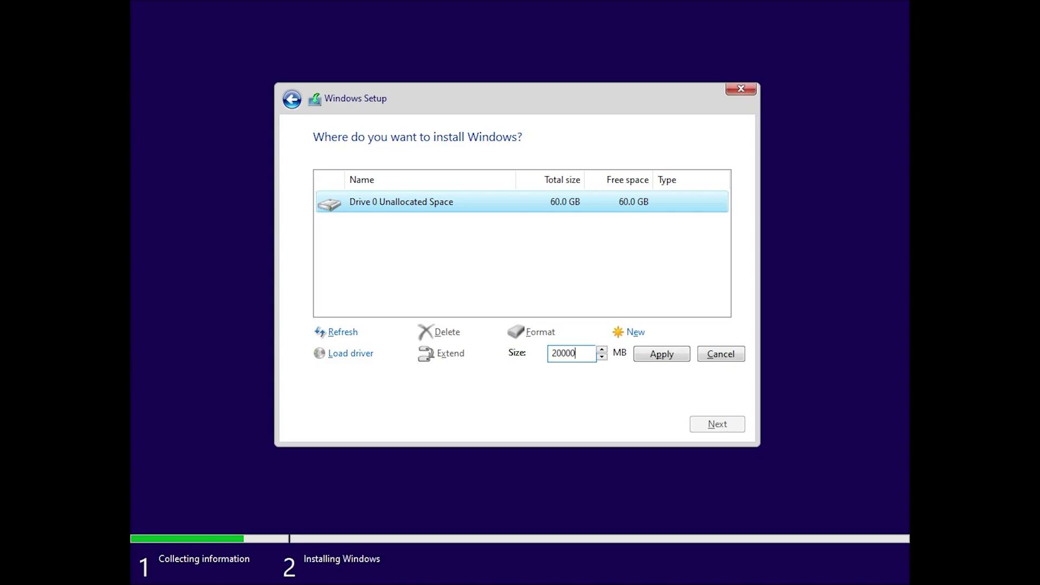
{"action": "left_click", "coordinate": [645, 359]}
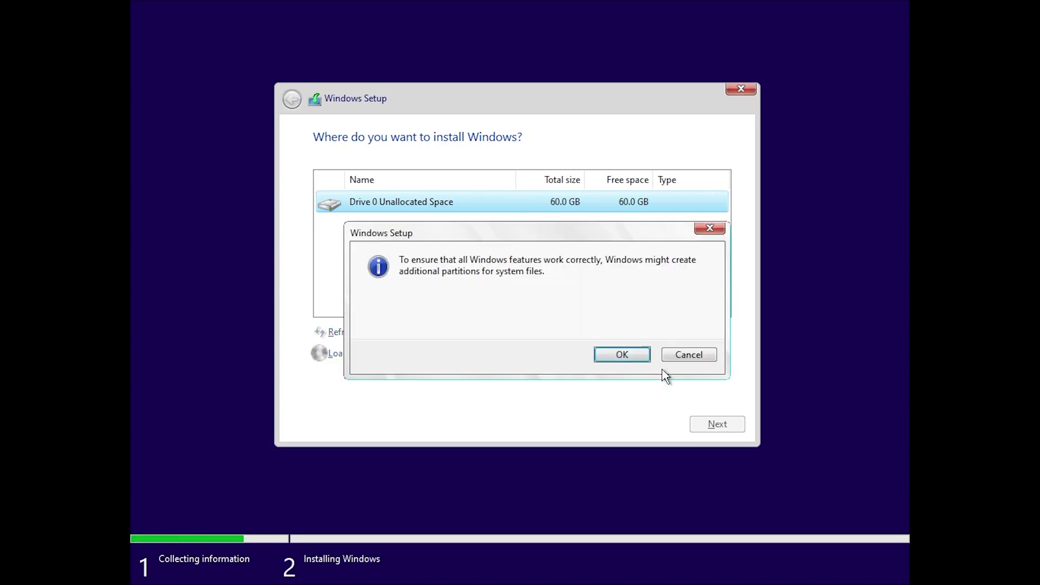
{"action": "left_click", "coordinate": [623, 355]}
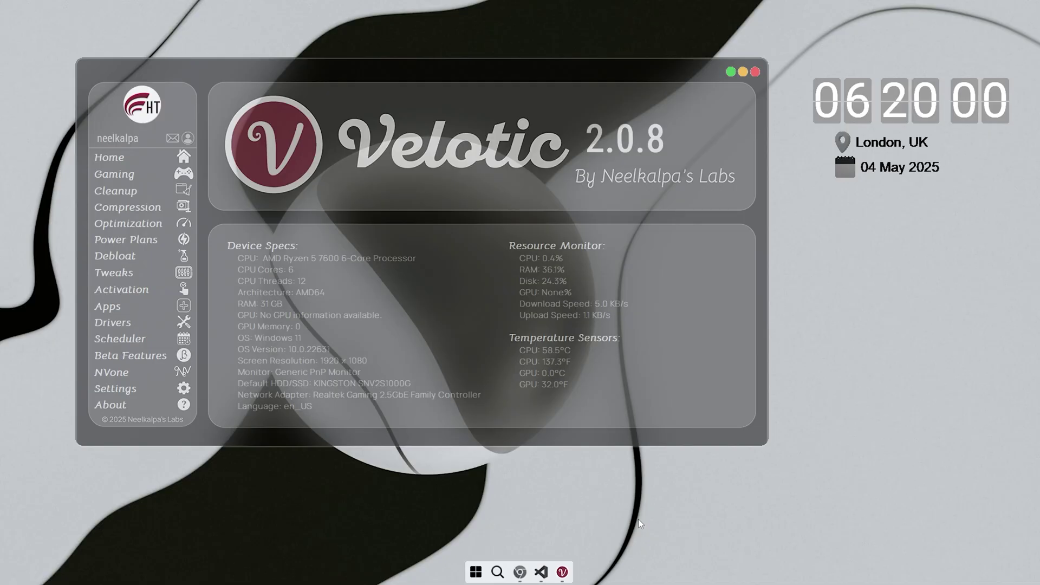
Search the Gaming optimizations list for 'GTA' and view the second results page.
{"action": "left_click", "coordinate": [181, 170]}
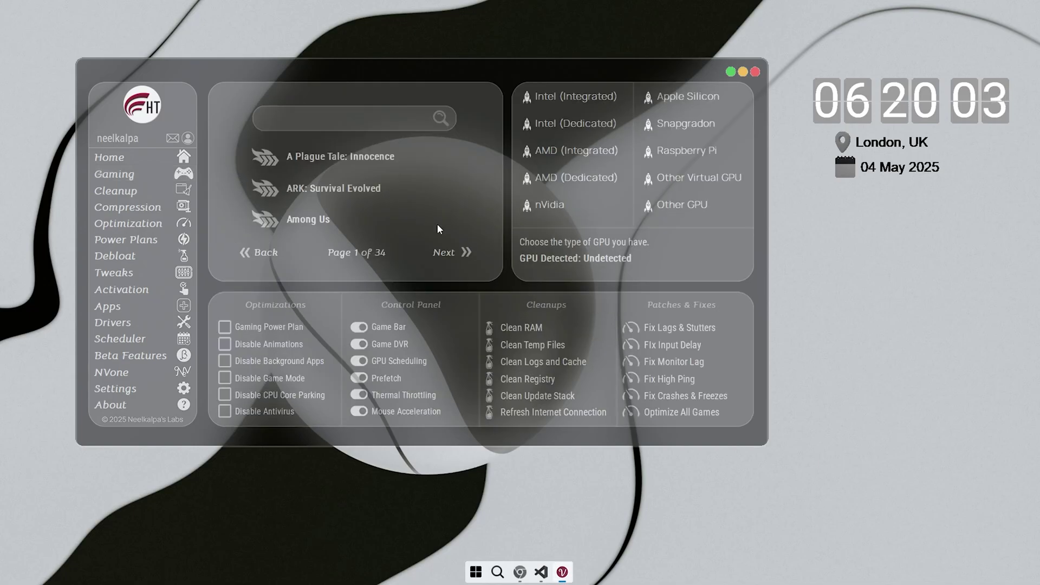
{"action": "scroll", "coordinate": [403, 140], "scroll_direction": "down", "scroll_amount": 1}
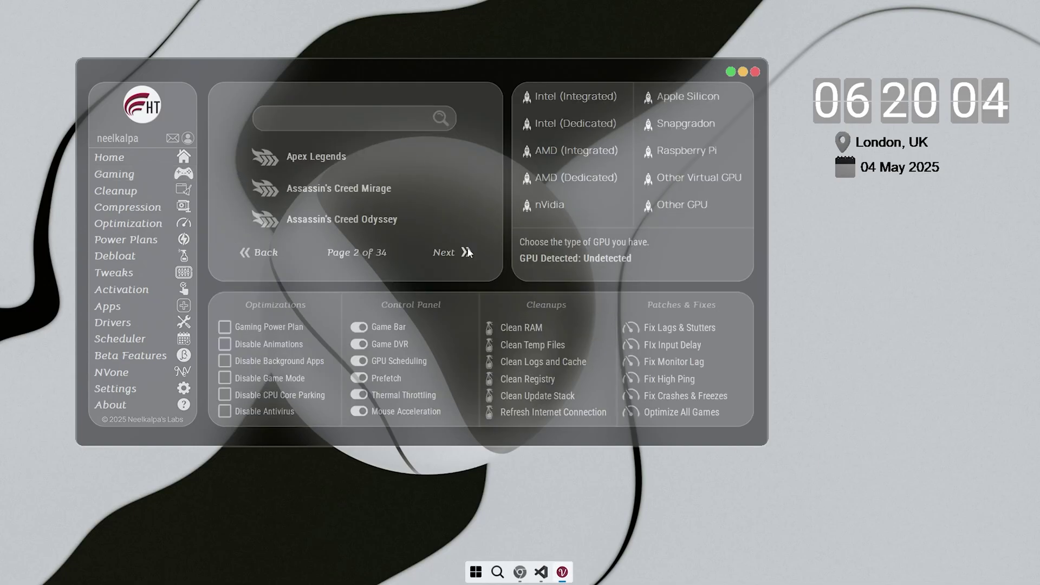
{"action": "left_click", "coordinate": [396, 120]}
{"action": "type", "text": "GTA"}
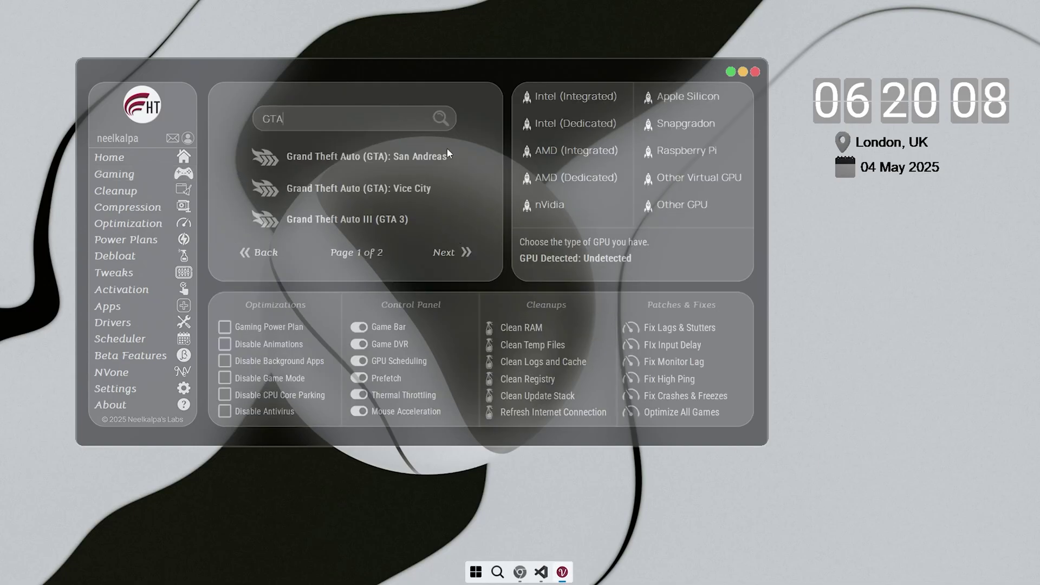
{"action": "left_click", "coordinate": [466, 252]}
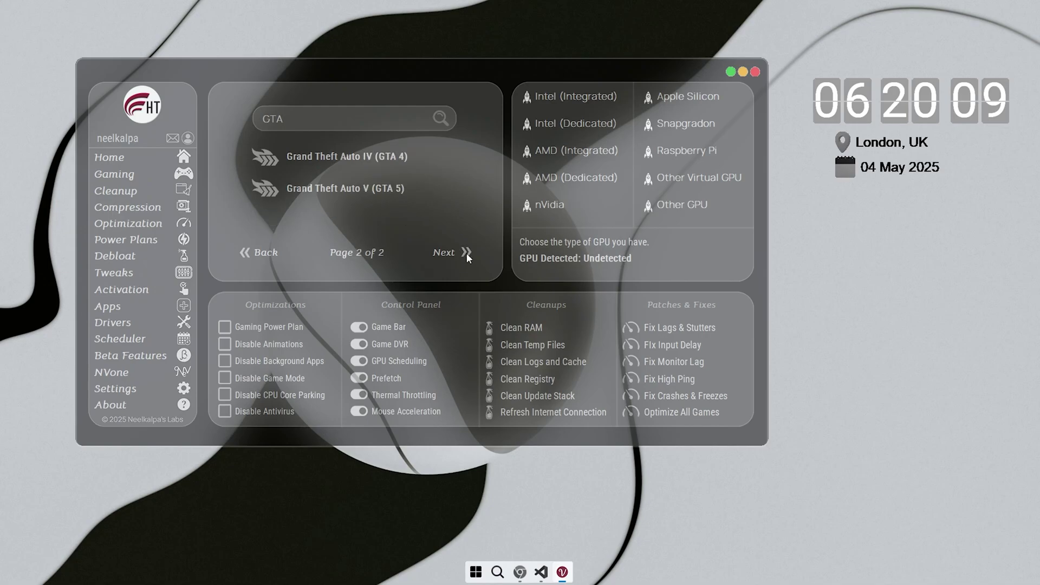
Set DNS Cache and Prefetch to auto-clean at startup, then view the Compression options.
{"action": "left_click", "coordinate": [173, 192]}
{"action": "left_click", "coordinate": [363, 141]}
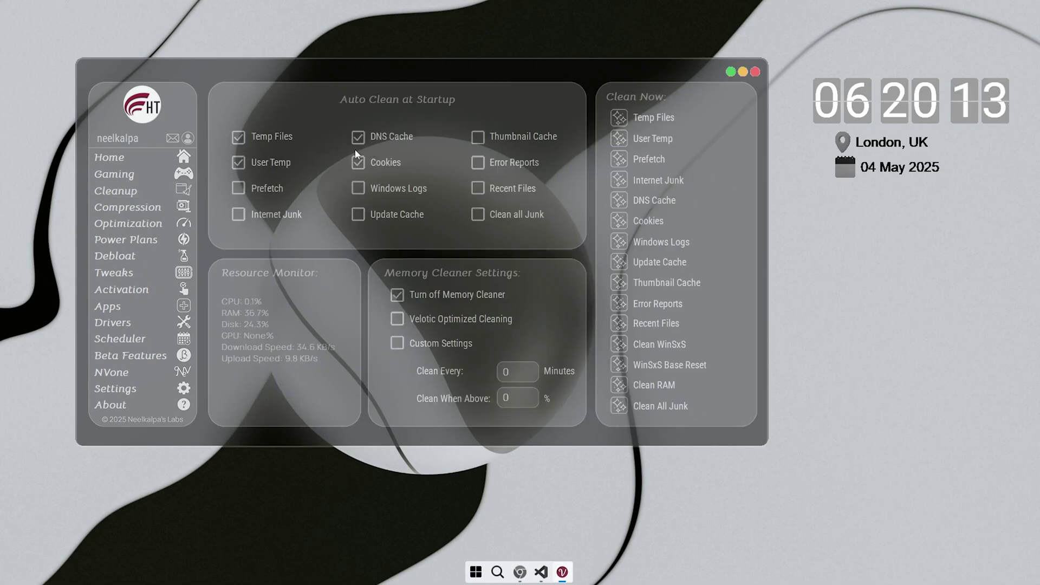
{"action": "left_click", "coordinate": [240, 193]}
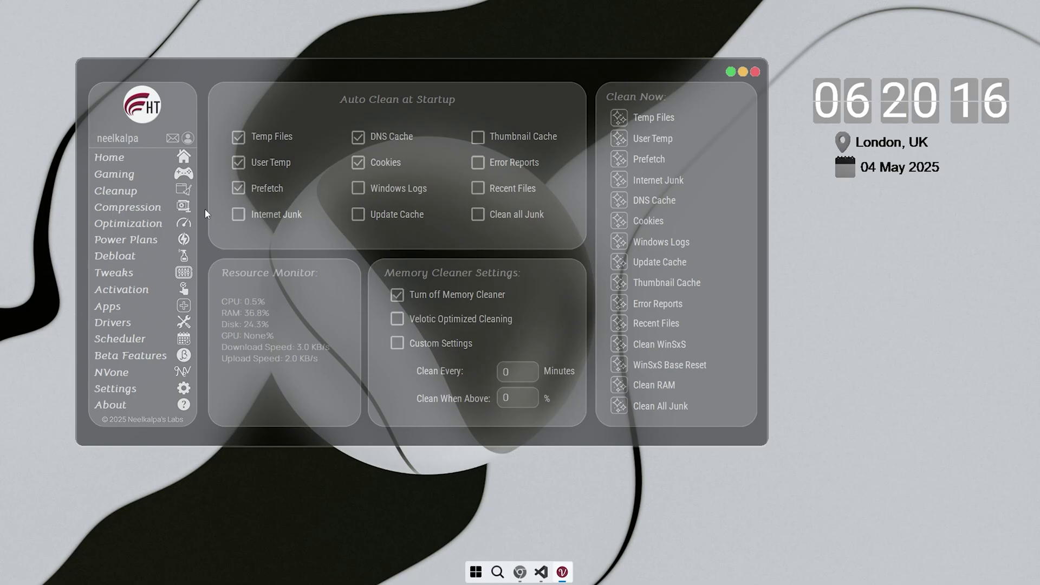
{"action": "left_click", "coordinate": [130, 207]}
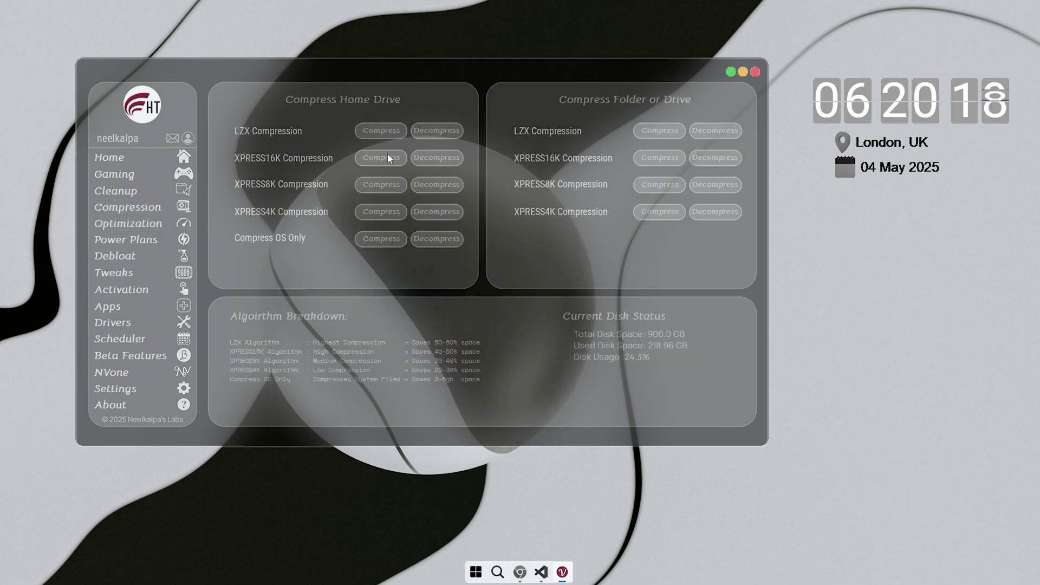
Browse the System Optimization, Power Plans and Debloat pages, paging through the installed apps.
{"action": "left_click", "coordinate": [183, 227]}
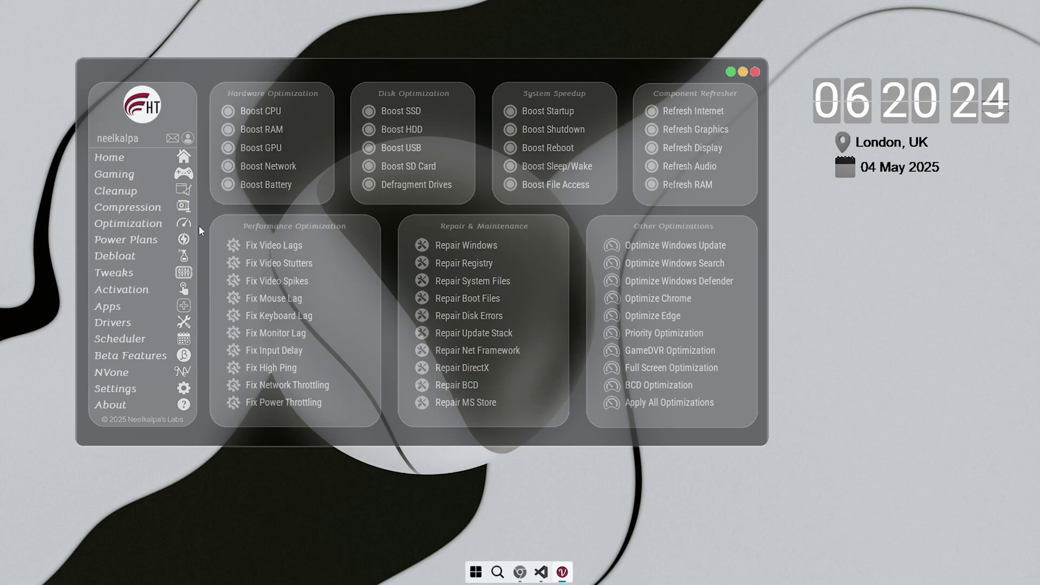
{"action": "left_click", "coordinate": [187, 238]}
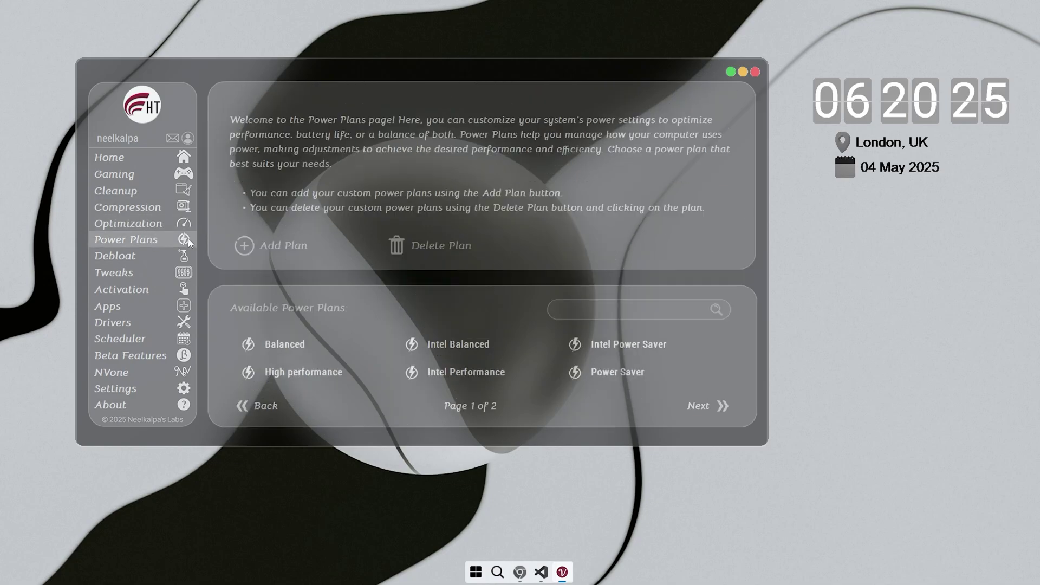
{"action": "left_click", "coordinate": [719, 412]}
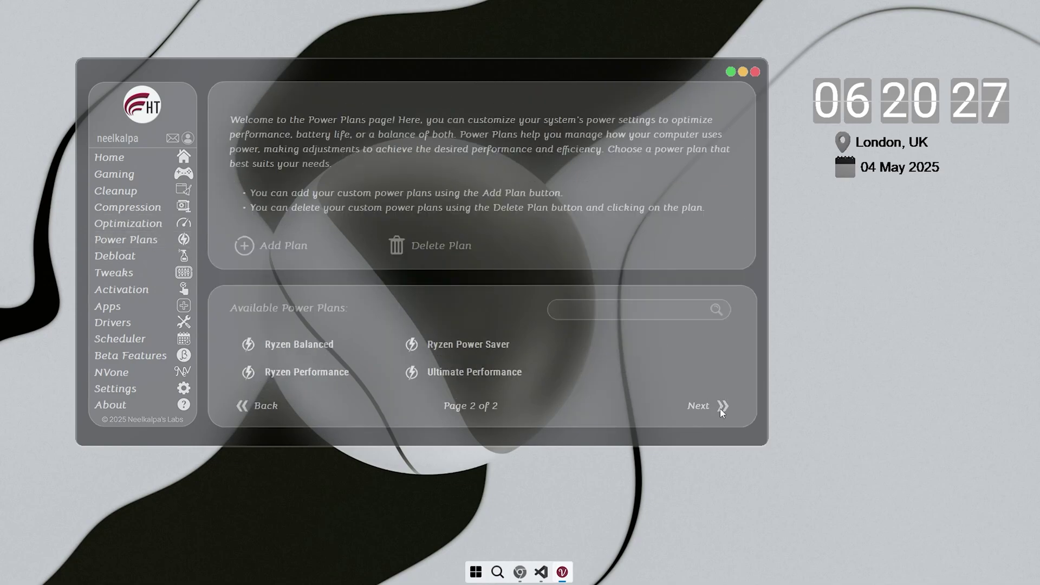
{"action": "left_click", "coordinate": [184, 257]}
{"action": "left_click", "coordinate": [359, 406]}
{"action": "left_click", "coordinate": [358, 407]}
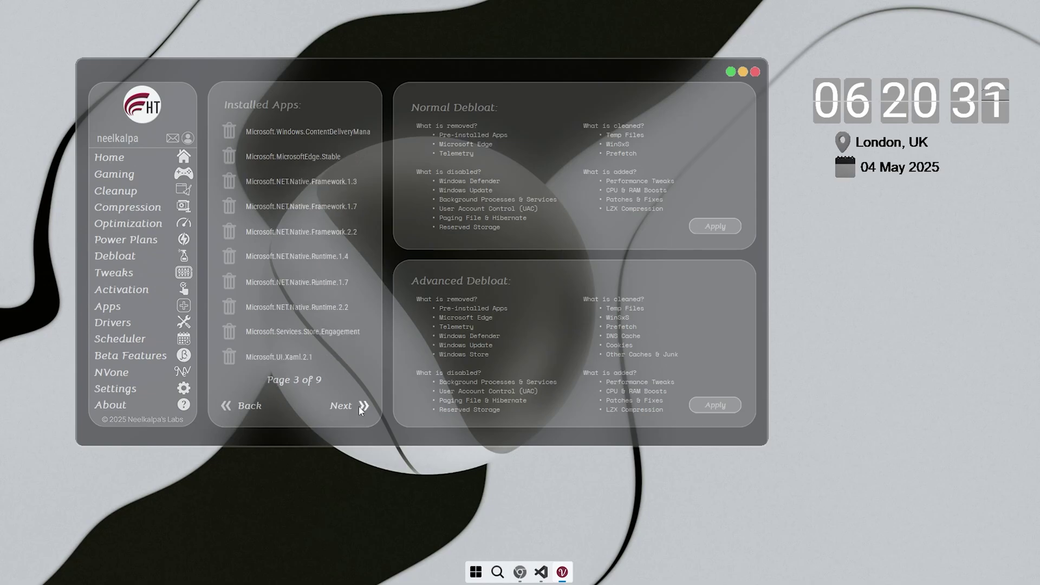
{"action": "left_click", "coordinate": [359, 406]}
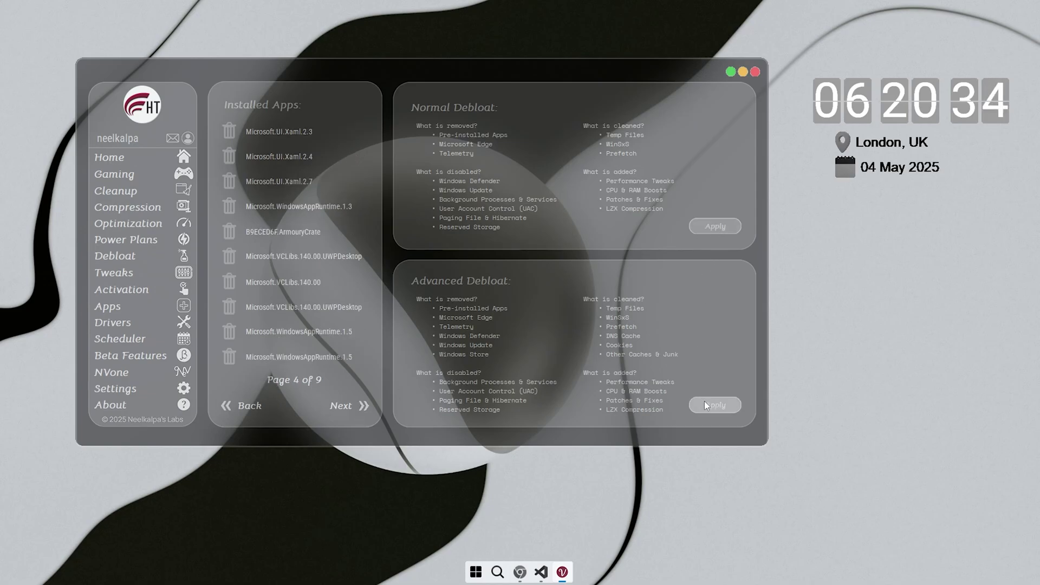
Page forward through the Windows, Miscellaneous and Context Menu tweak lists.
{"action": "left_click", "coordinate": [183, 278]}
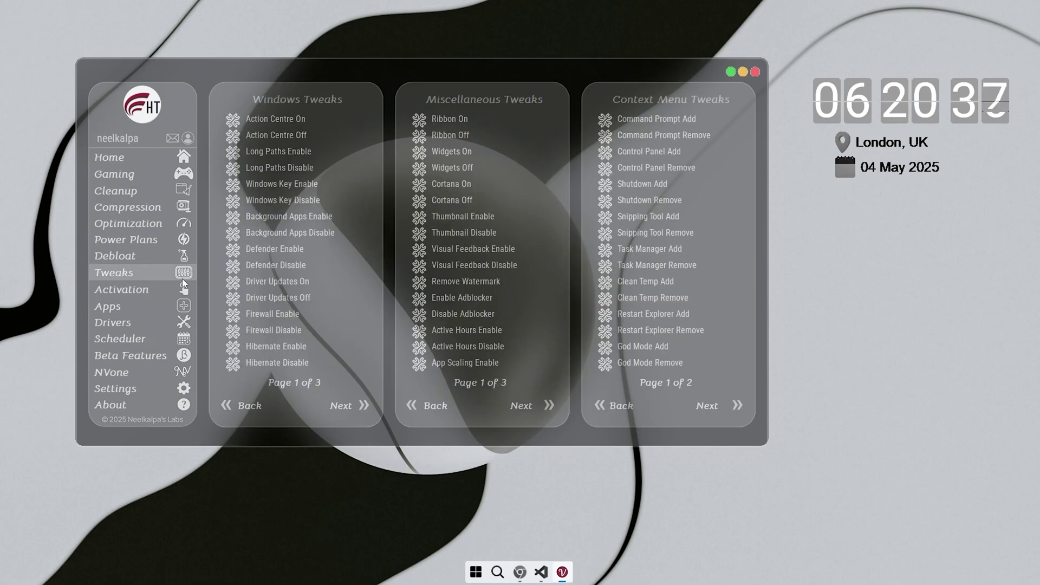
{"action": "left_click", "coordinate": [363, 406]}
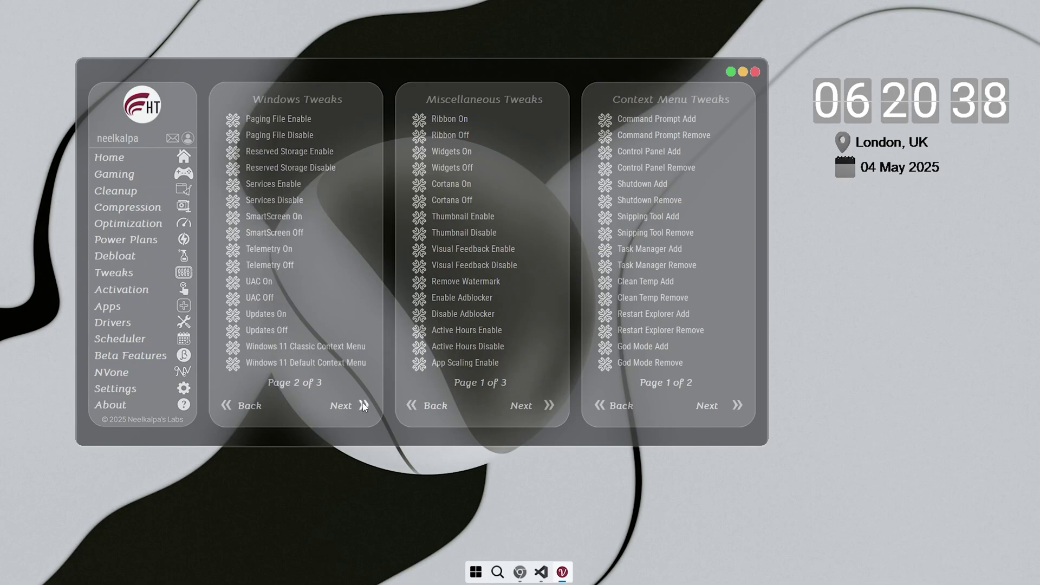
{"action": "left_click", "coordinate": [549, 406]}
{"action": "left_click", "coordinate": [550, 405]}
{"action": "left_click", "coordinate": [738, 405]}
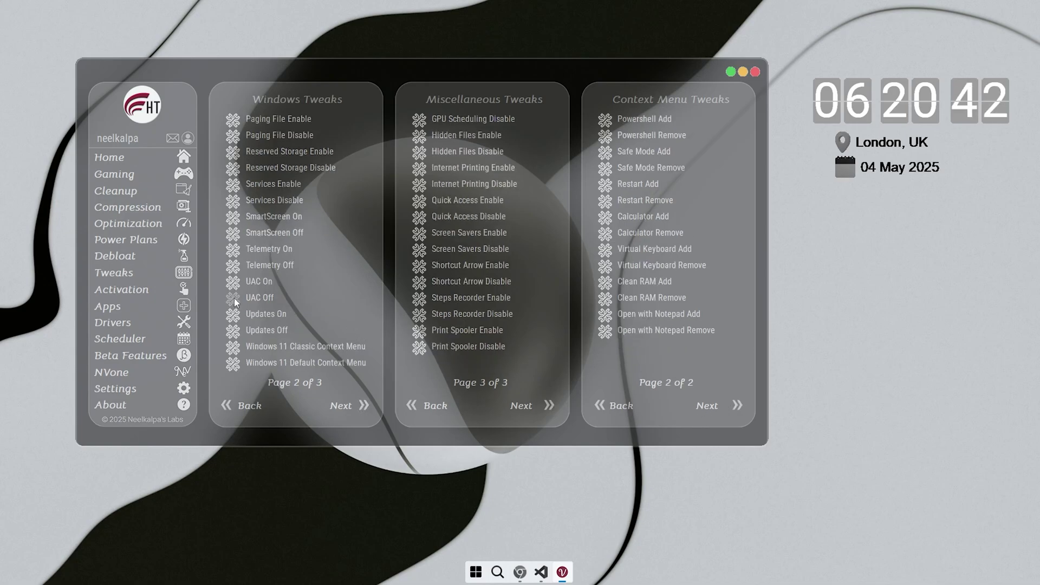
Page the Install Apps and Download Apps lists in Velotic's Apps section to their last pages.
{"action": "left_click", "coordinate": [186, 308]}
{"action": "left_click", "coordinate": [723, 254]}
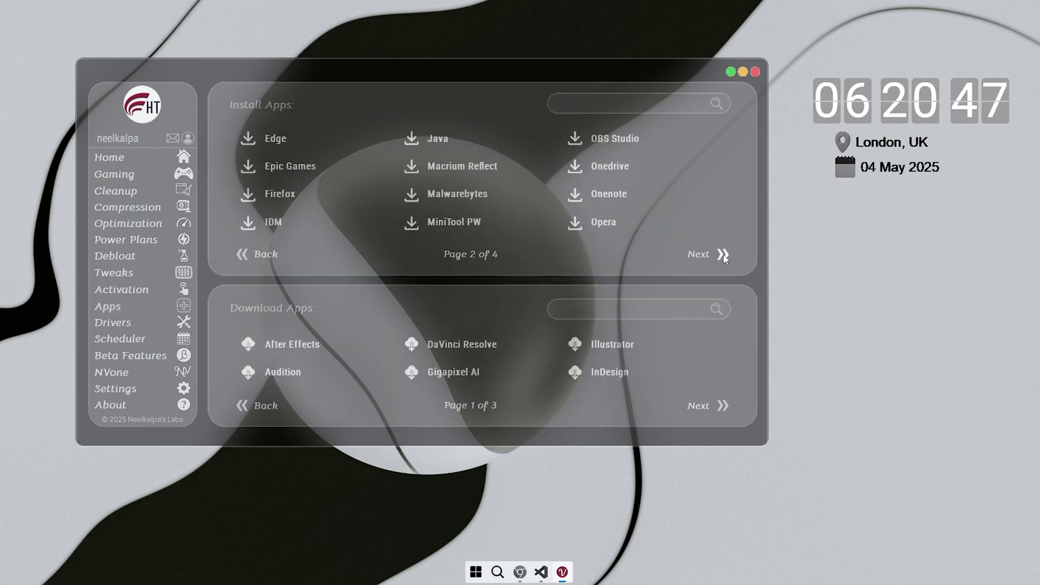
{"action": "left_click", "coordinate": [723, 255]}
{"action": "left_click", "coordinate": [722, 406]}
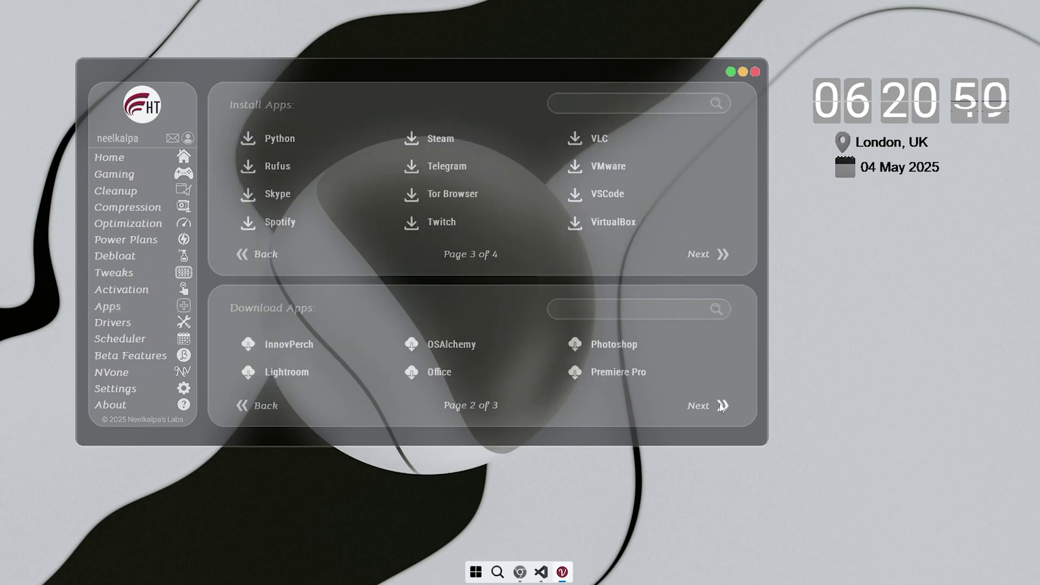
{"action": "left_click", "coordinate": [722, 407]}
{"action": "left_click", "coordinate": [722, 256]}
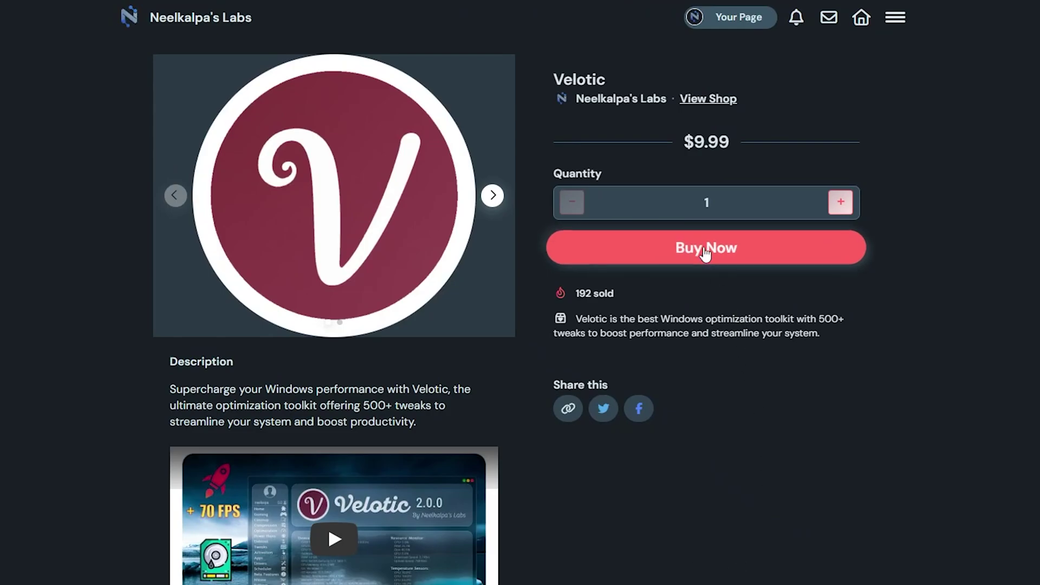
Choose Buy Now on the $9.99 Velotic product page.
{"action": "left_click", "coordinate": [704, 251]}
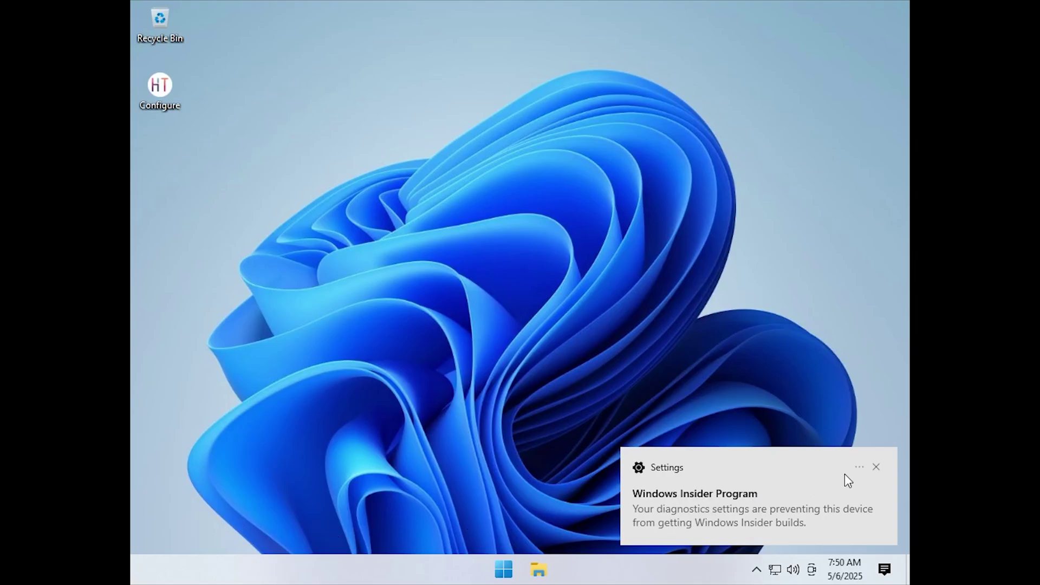
Dismiss the Windows Insider Program notification on the new Tiny11 desktop.
{"action": "left_click", "coordinate": [876, 469]}
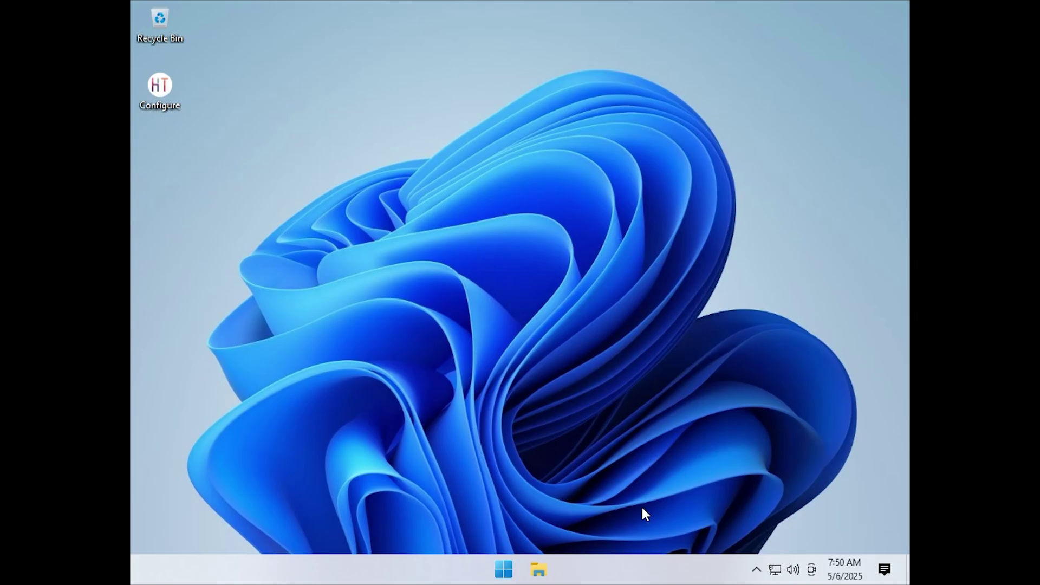
Enable C: drive compression in the Harbor of Tech toolbox, acknowledge the success message, then close it.
{"action": "double_click", "coordinate": [168, 95]}
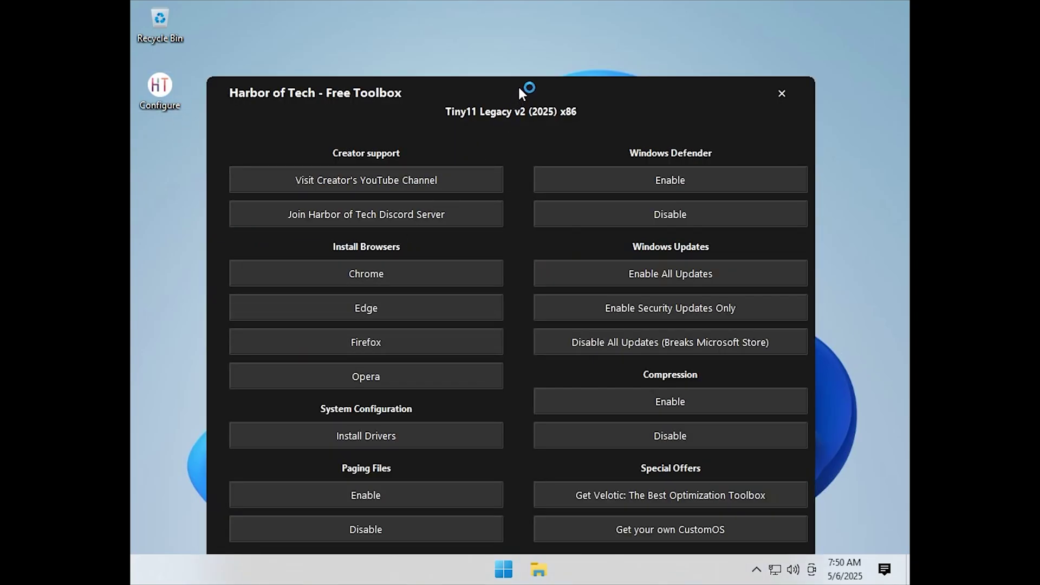
{"action": "left_click_drag", "start_coordinate": [518, 85], "coordinate": [523, 23]}
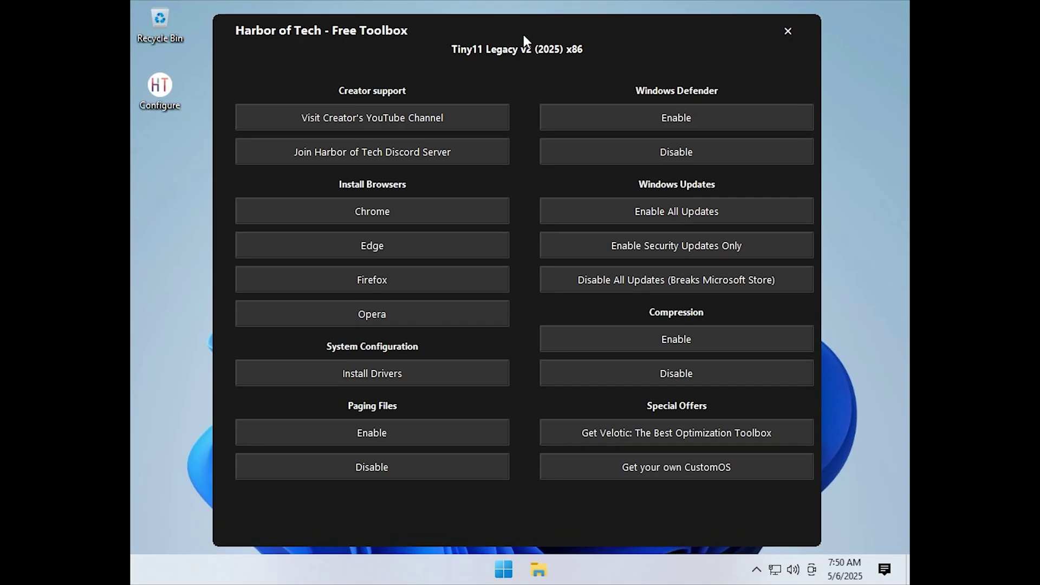
{"action": "left_click", "coordinate": [627, 348]}
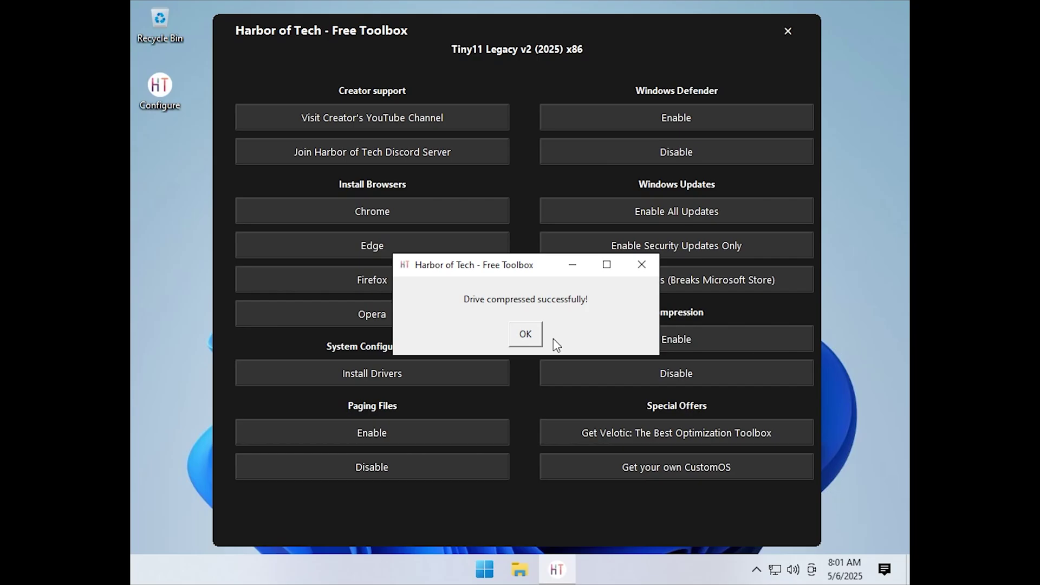
{"action": "left_click", "coordinate": [521, 333]}
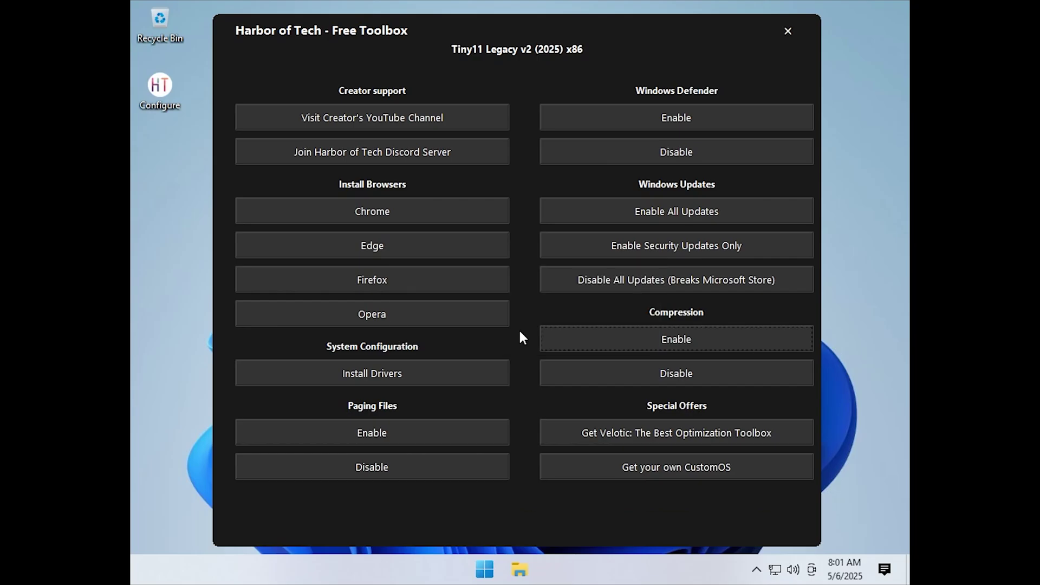
{"action": "left_click", "coordinate": [787, 31]}
{"action": "left_click", "coordinate": [546, 563]}
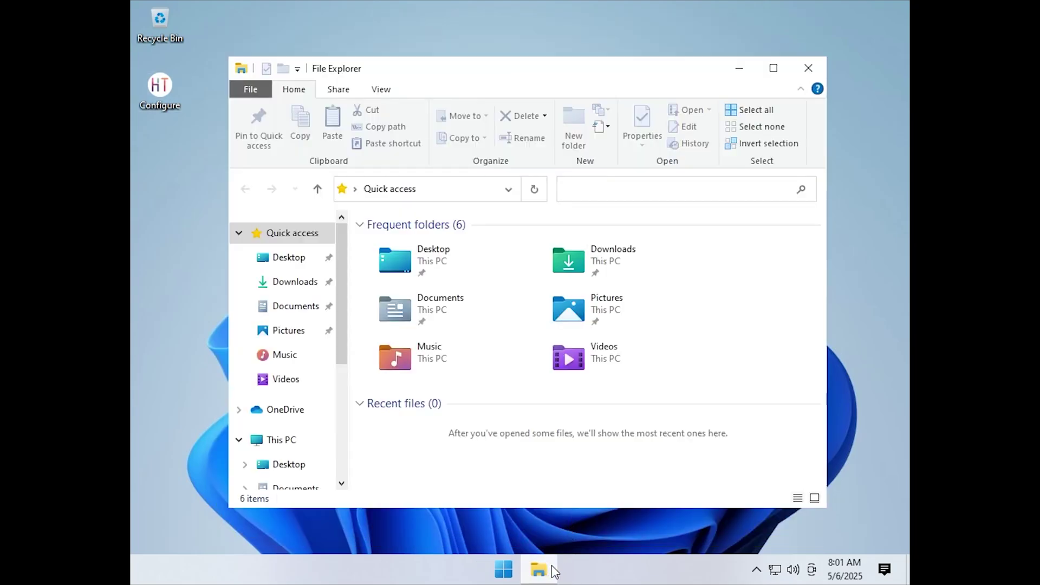
{"action": "left_click", "coordinate": [313, 439]}
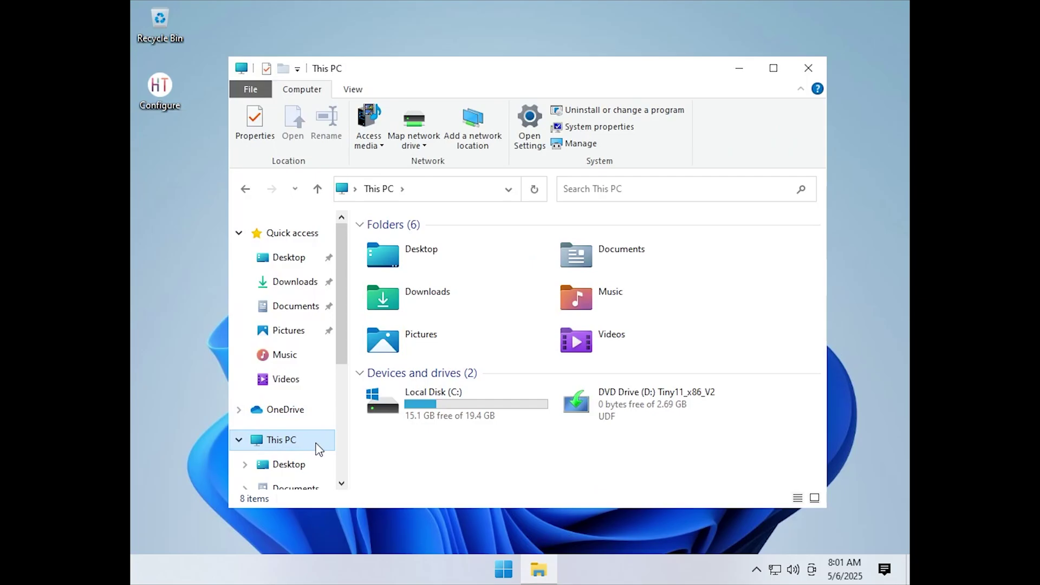
{"action": "right_click", "coordinate": [435, 405]}
{"action": "left_click", "coordinate": [472, 393]}
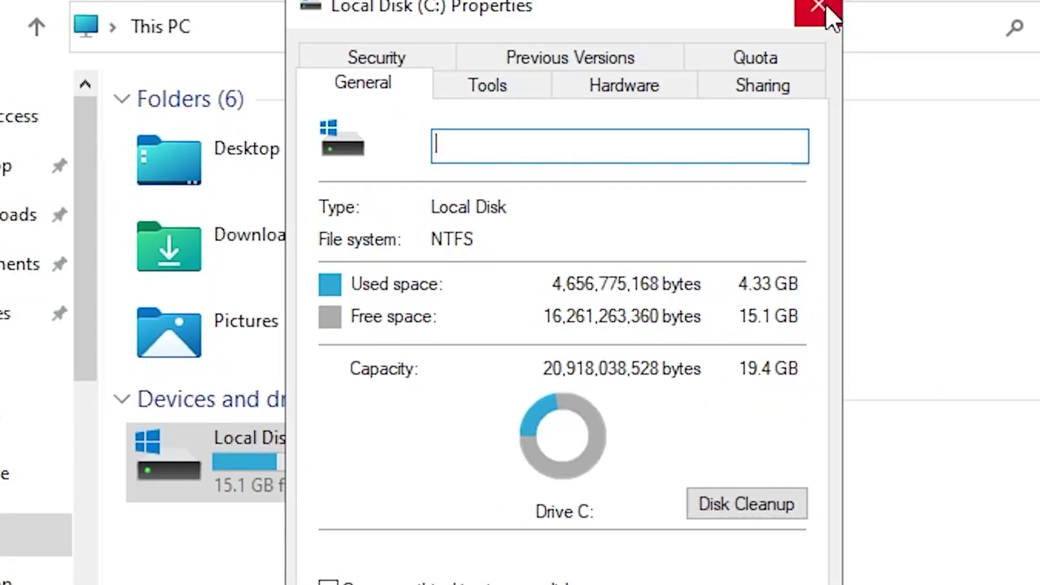
{"action": "left_click", "coordinate": [827, 16]}
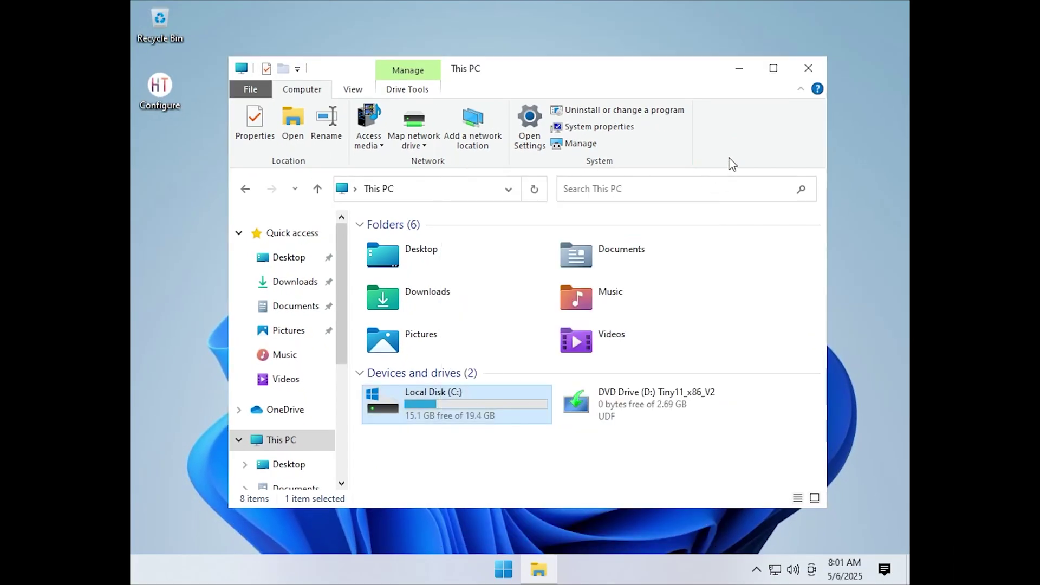
{"action": "left_click", "coordinate": [807, 71]}
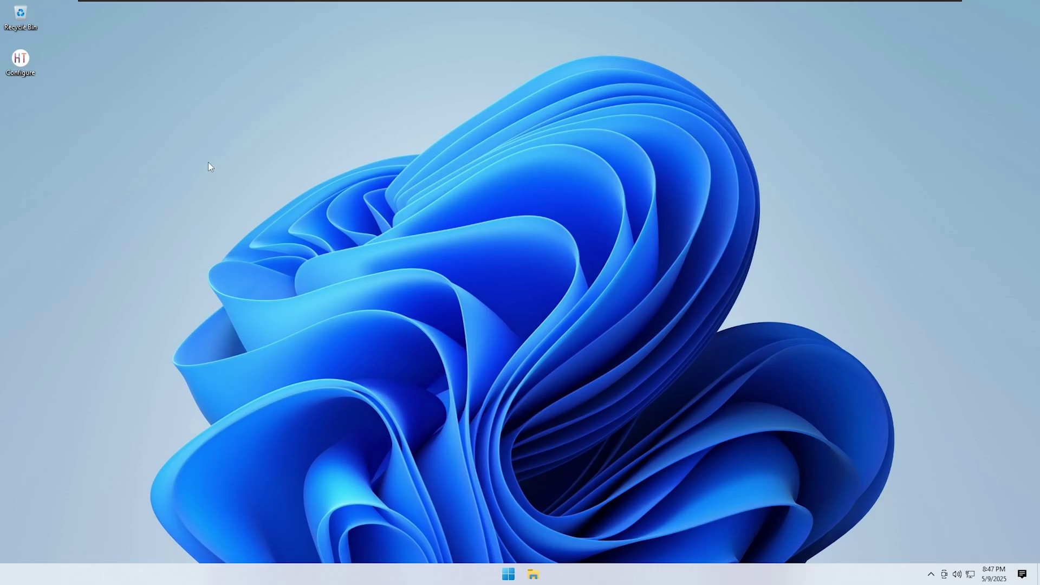
Install Google Chrome from the toolbox's Install Browsers section.
{"action": "double_click", "coordinate": [20, 59]}
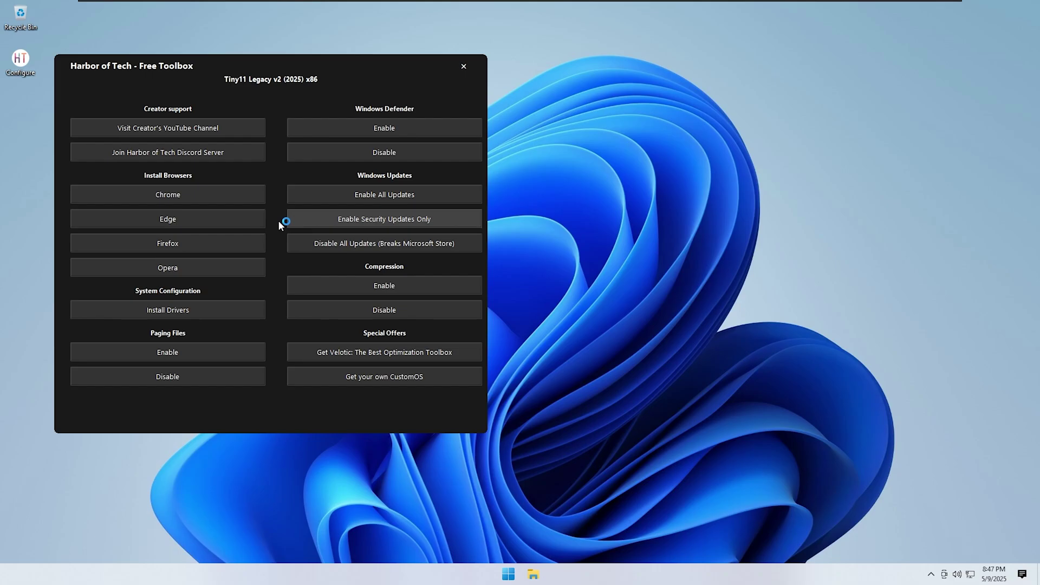
{"action": "left_click", "coordinate": [176, 195]}
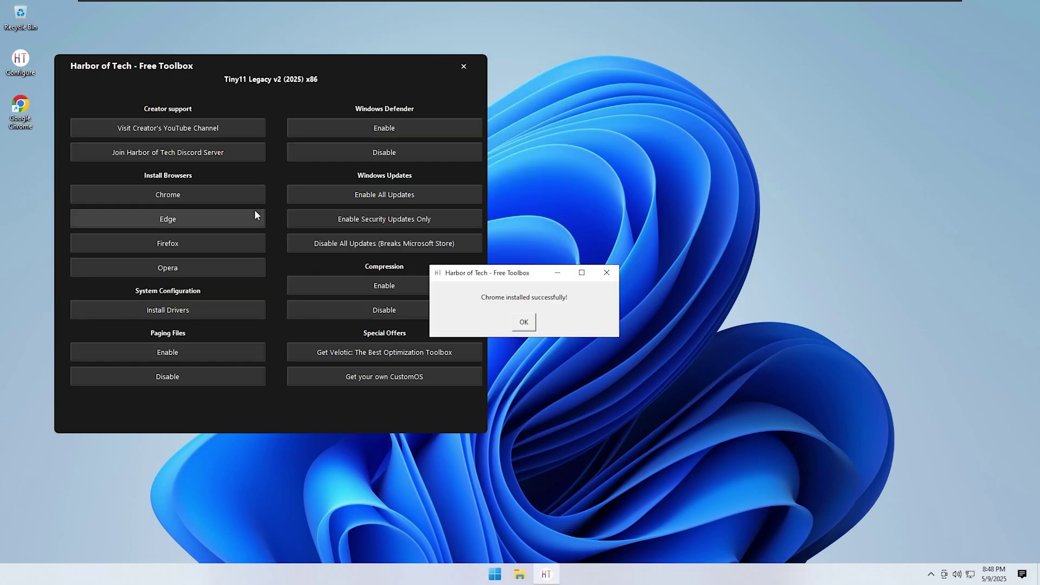
Dismiss the Chrome-installed message and open the creator's YouTube channel in Google Chrome without signing in.
{"action": "left_click", "coordinate": [523, 324]}
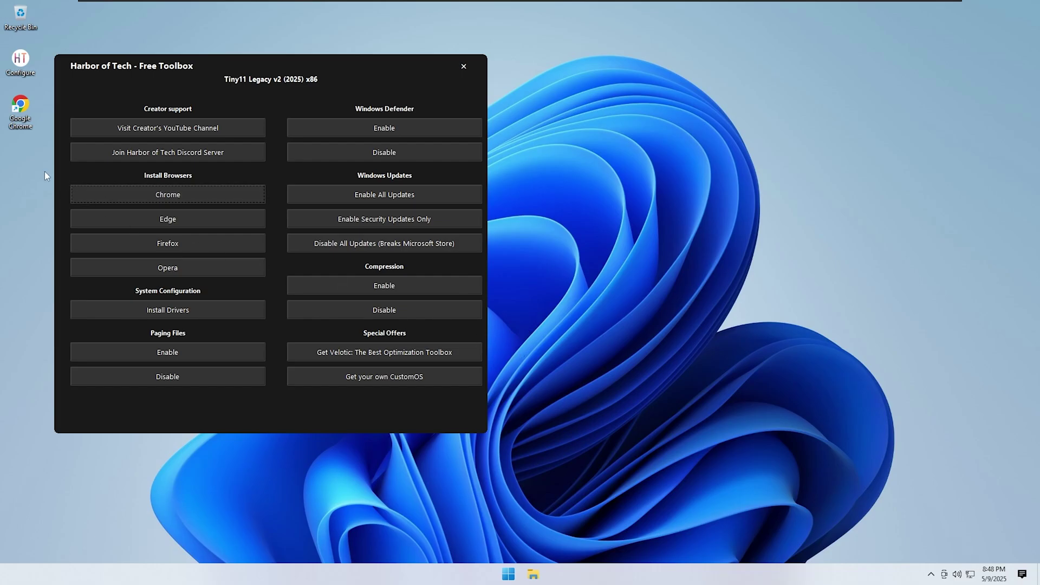
{"action": "left_click", "coordinate": [149, 131]}
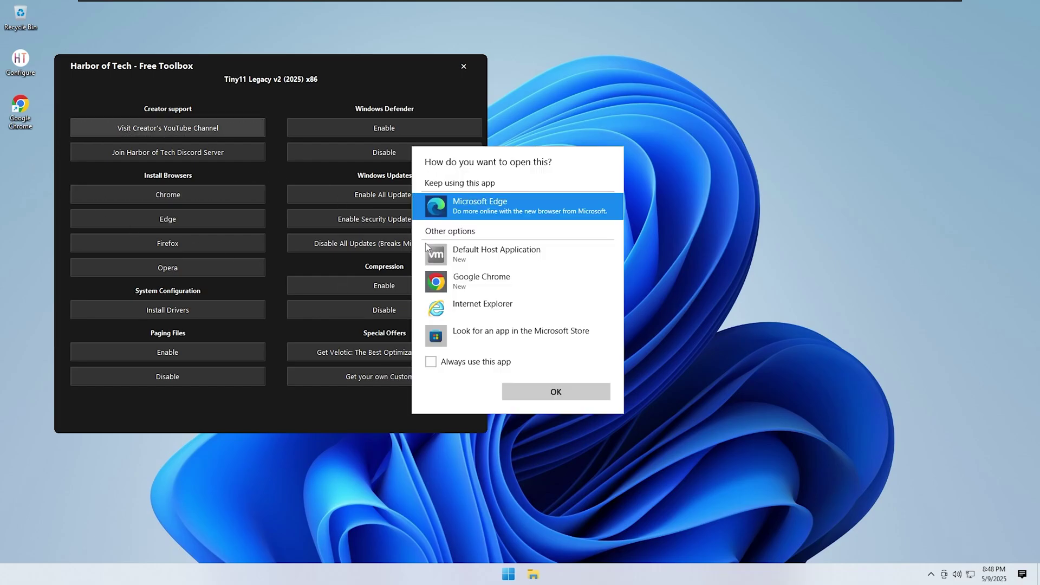
{"action": "left_click", "coordinate": [479, 280]}
{"action": "left_click", "coordinate": [570, 392]}
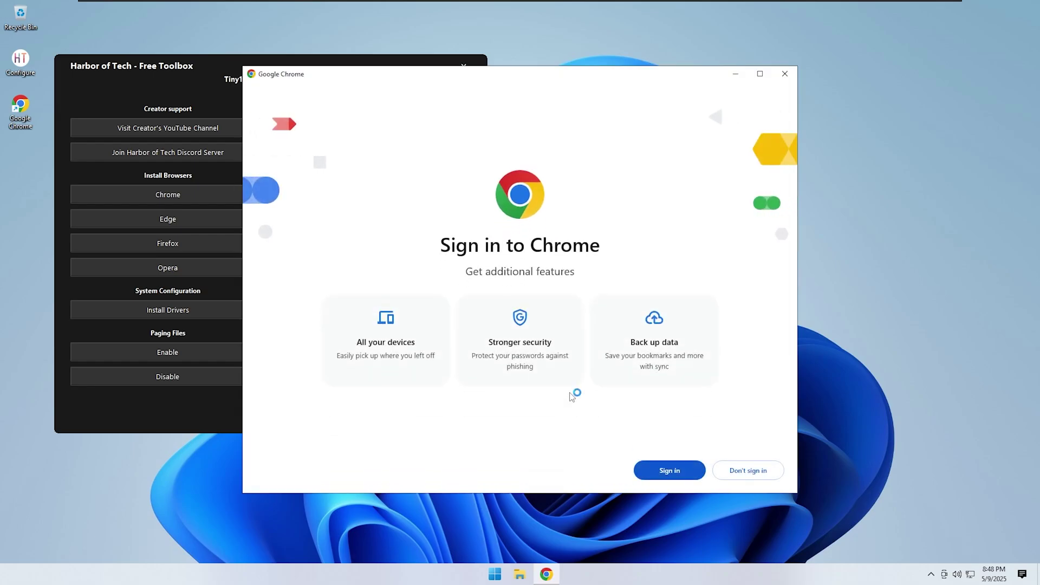
{"action": "left_click", "coordinate": [733, 465]}
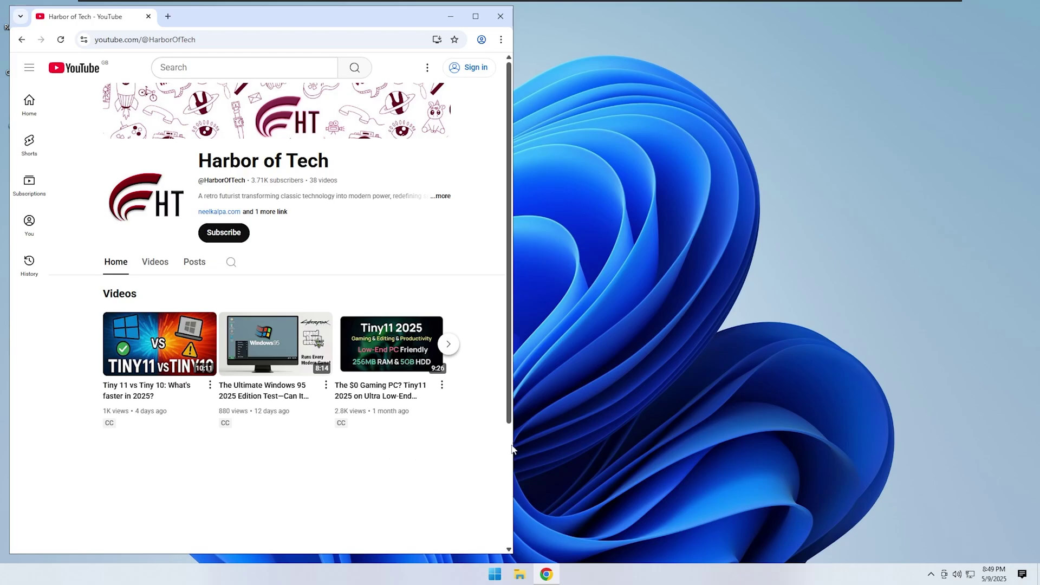
Close the YouTube window, then open the Harbor of Tech Discord invite and close it.
{"action": "left_click", "coordinate": [501, 15]}
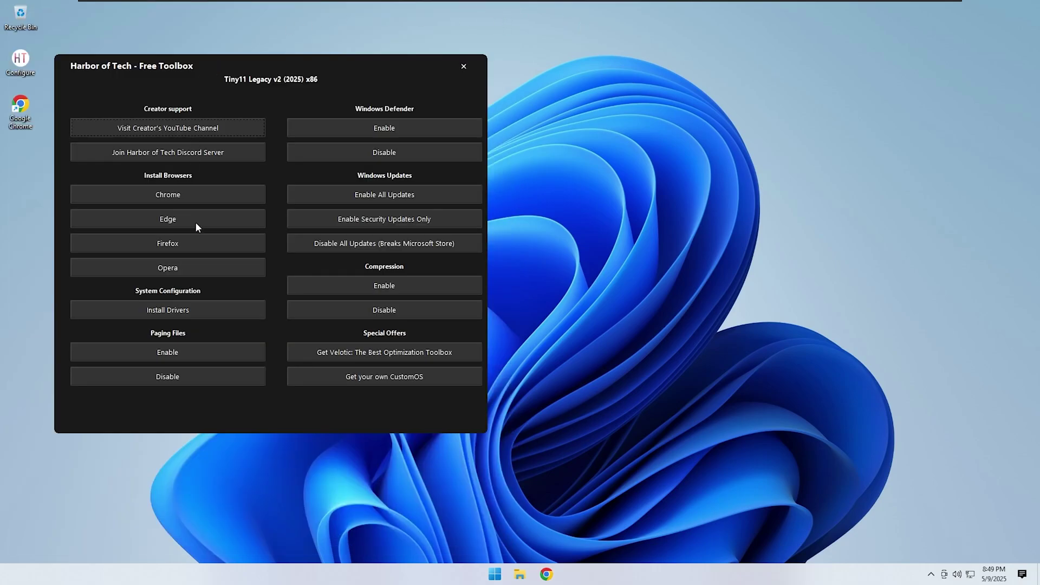
{"action": "left_click", "coordinate": [188, 154]}
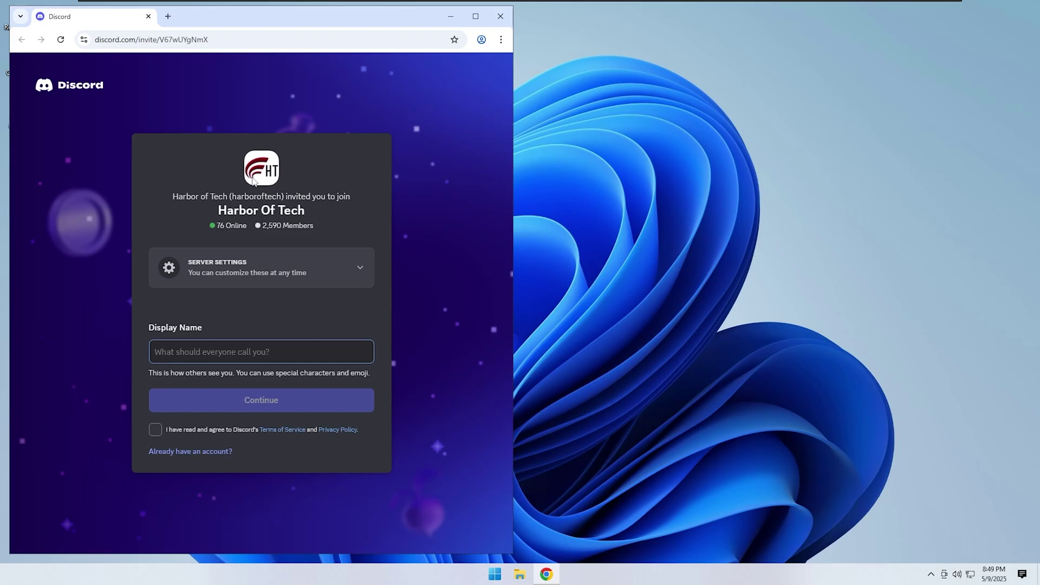
{"action": "left_click", "coordinate": [501, 20]}
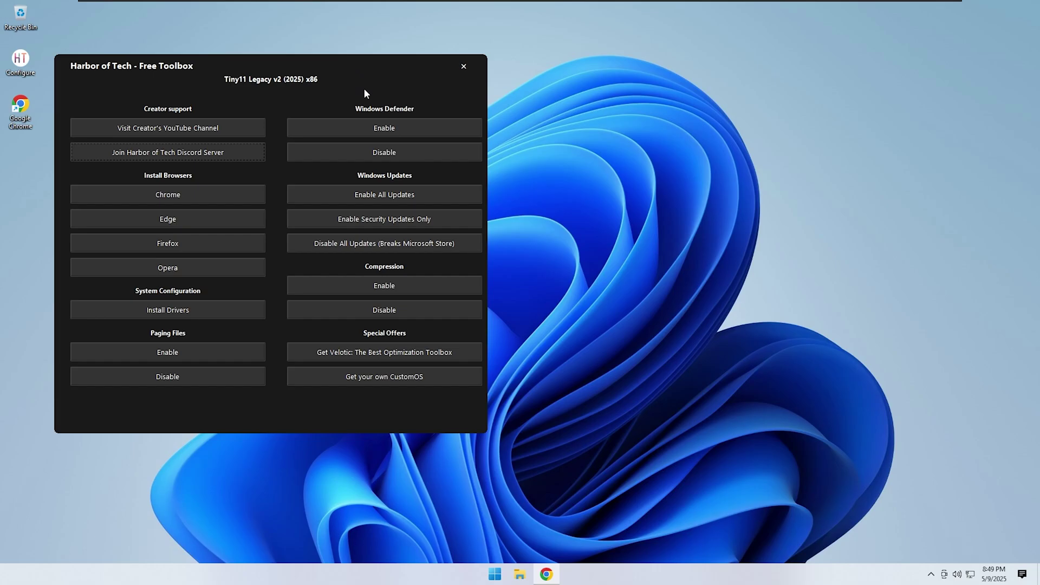
Close the toolbox and check the About Windows version information via the Run prompt.
{"action": "left_click", "coordinate": [463, 66]}
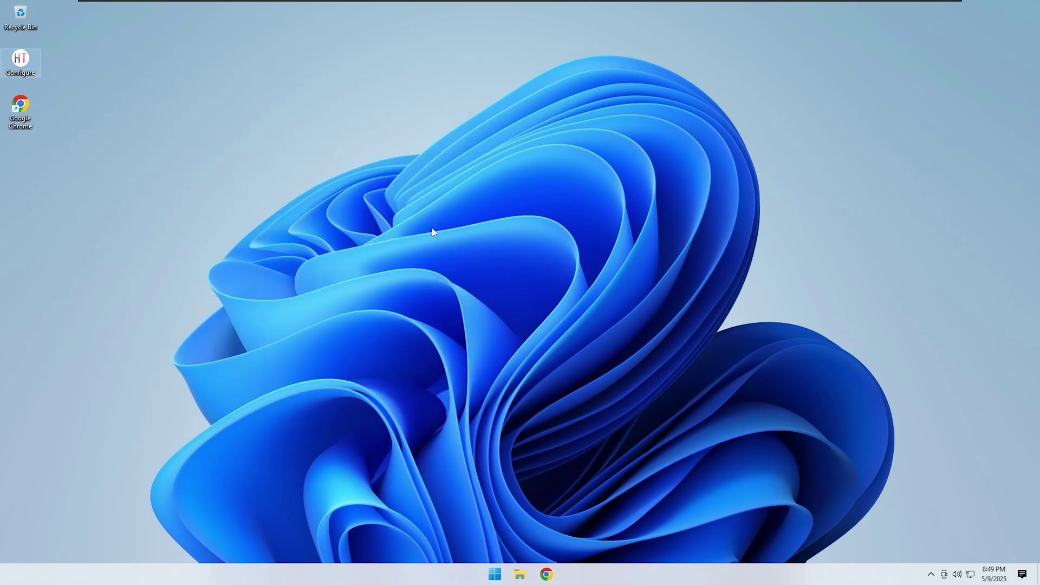
{"action": "key", "text": "super+r"}
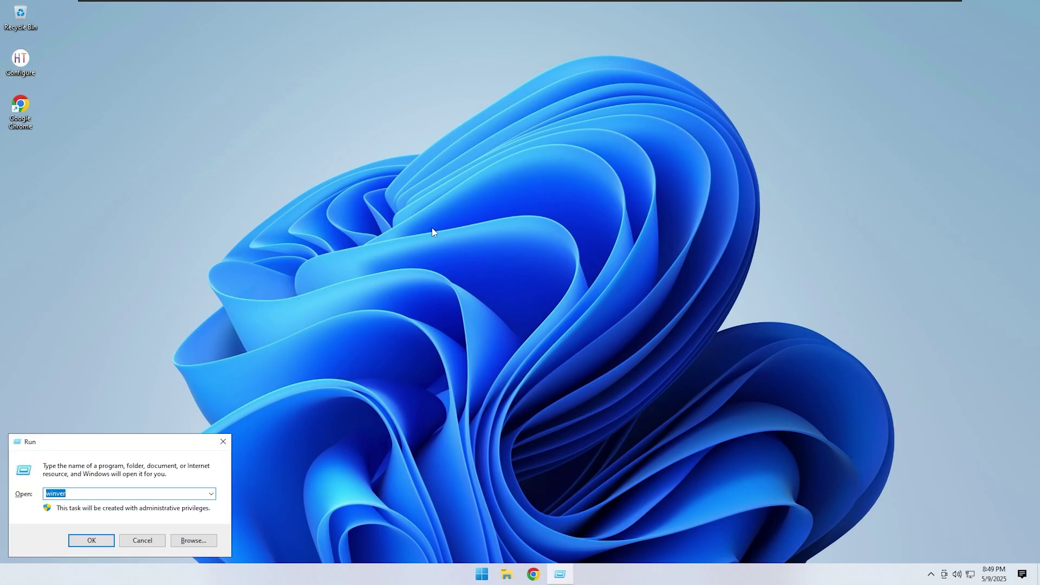
{"action": "key", "text": "Return"}
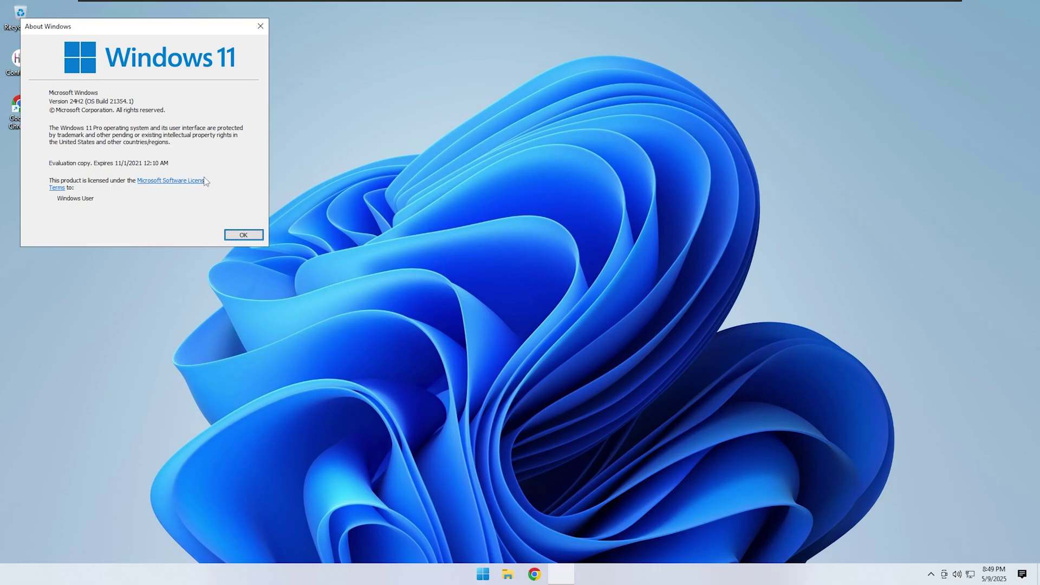
{"action": "left_click", "coordinate": [242, 234]}
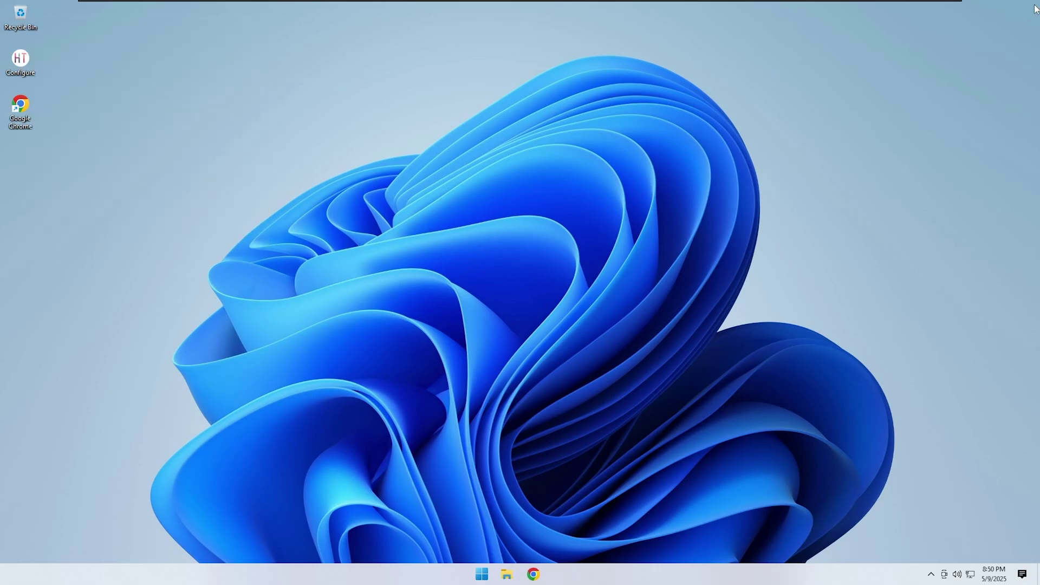
Open File Explorer at This PC and bring up its context menu.
{"action": "left_click", "coordinate": [520, 574]}
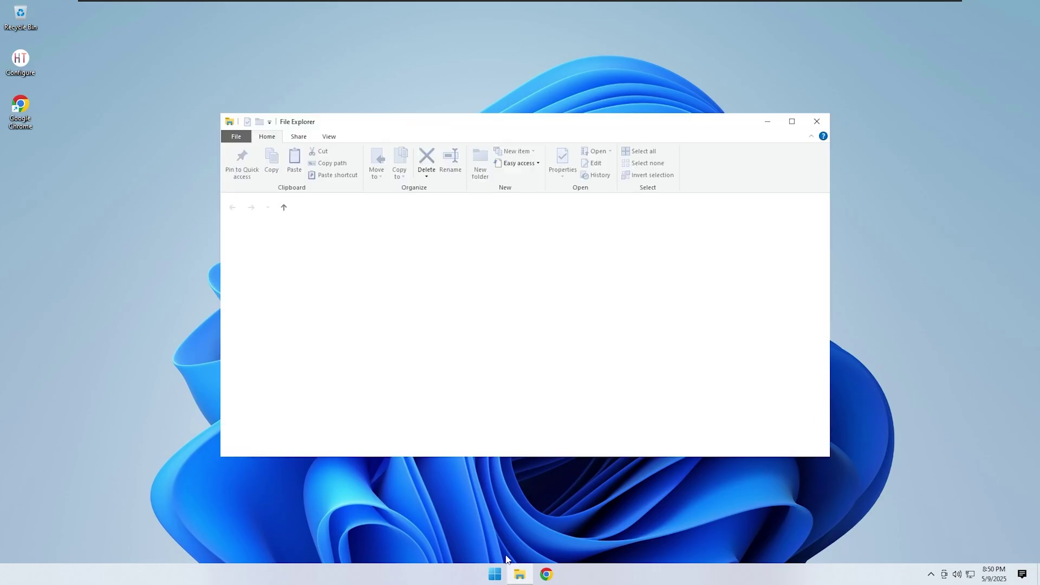
{"action": "left_click", "coordinate": [258, 386]}
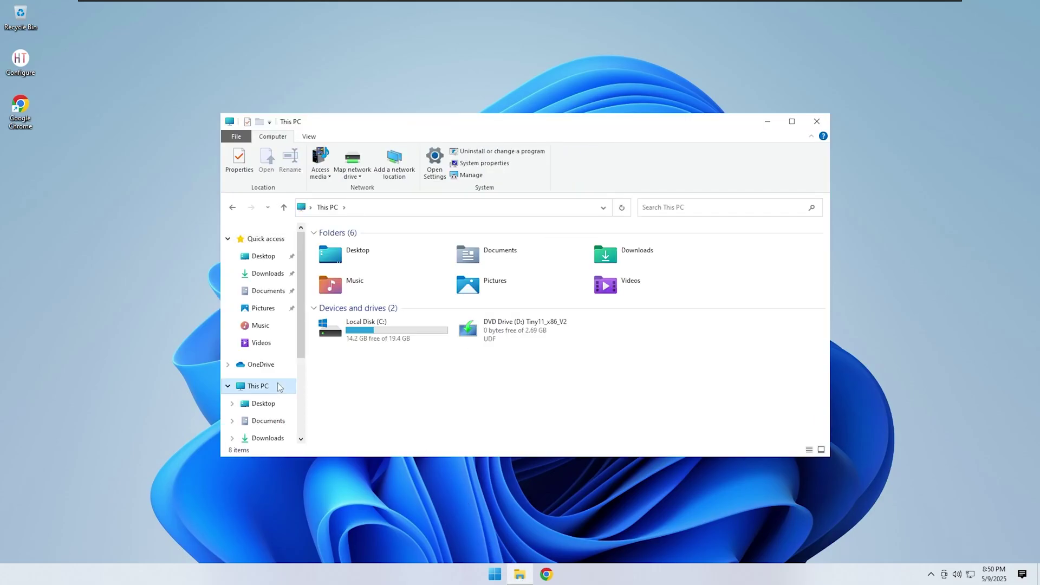
{"action": "right_click", "coordinate": [280, 385]}
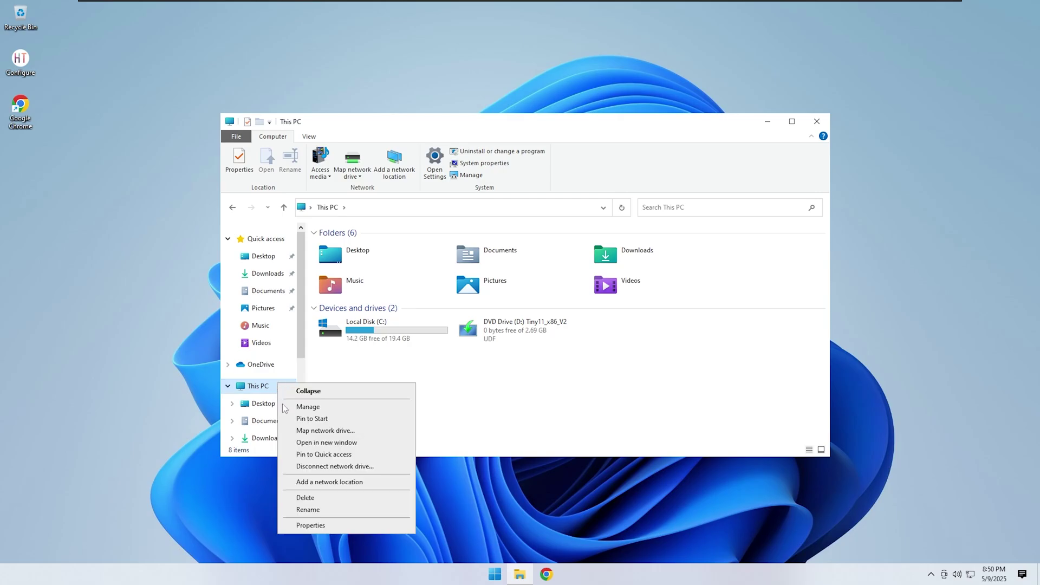
Open This PC's Properties, highlight the Windows 11 Pro edition and 32-bit system type, then close Settings.
{"action": "left_click", "coordinate": [322, 526]}
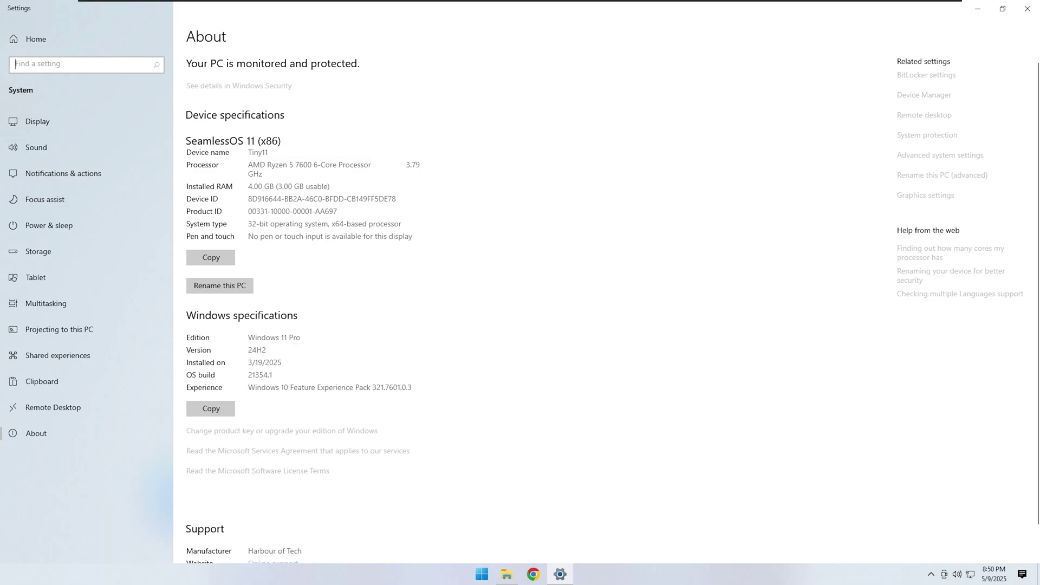
{"action": "left_click_drag", "start_coordinate": [300, 338], "coordinate": [248, 338]}
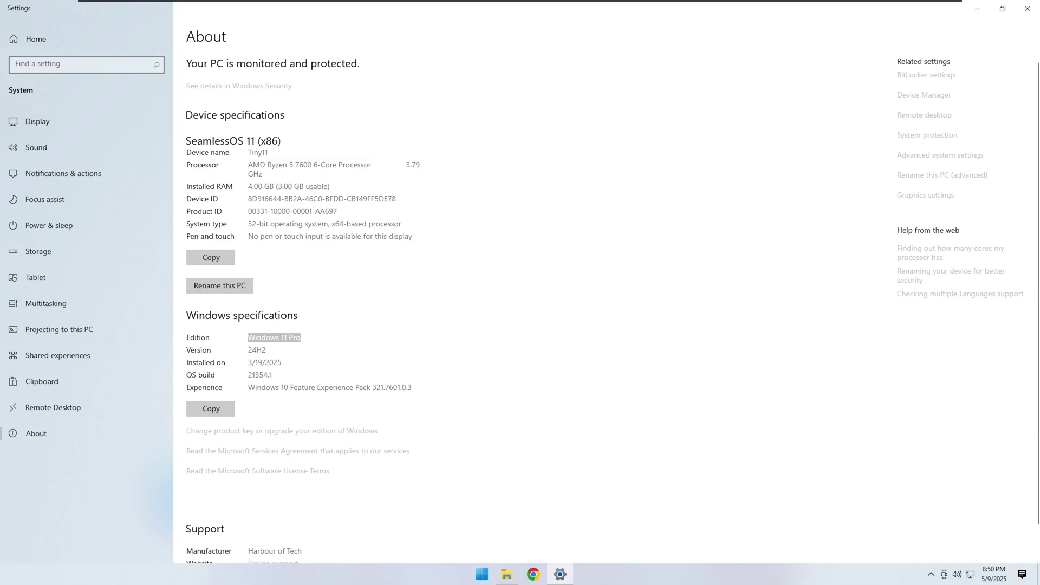
{"action": "left_click", "coordinate": [303, 345]}
{"action": "left_click_drag", "start_coordinate": [328, 224], "coordinate": [248, 225]}
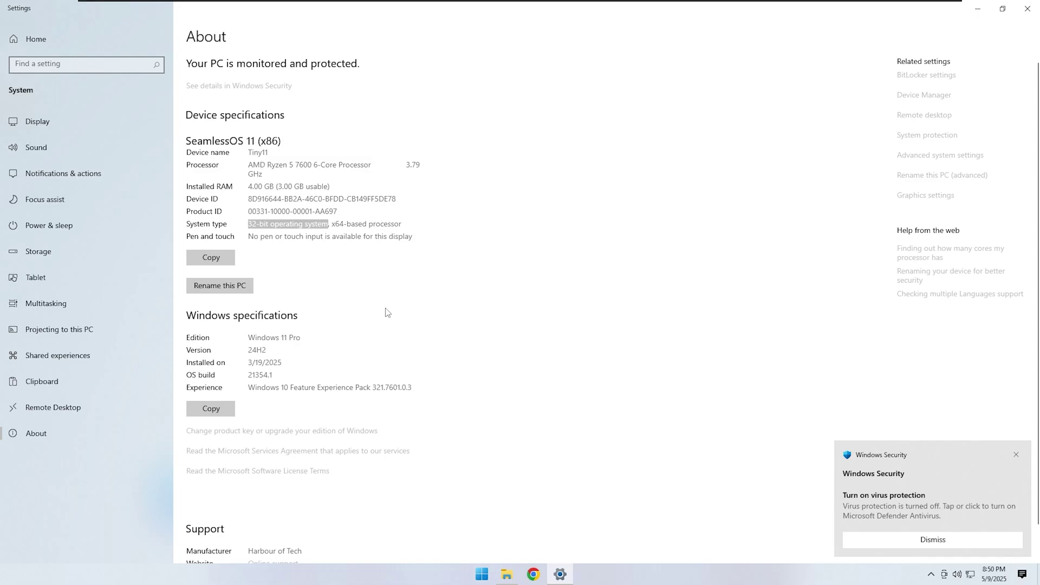
{"action": "left_click", "coordinate": [1011, 455]}
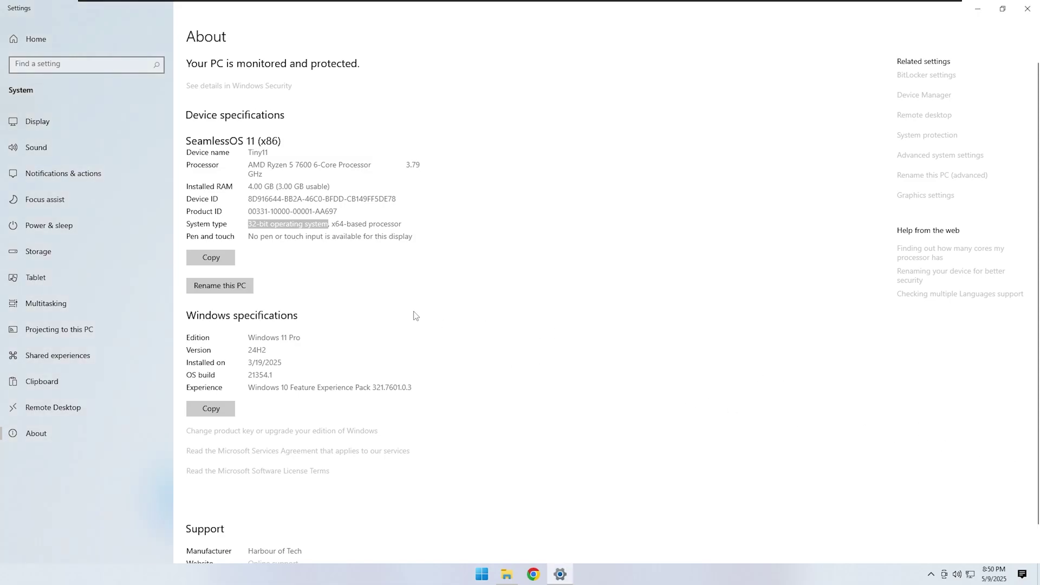
{"action": "left_click", "coordinate": [387, 262]}
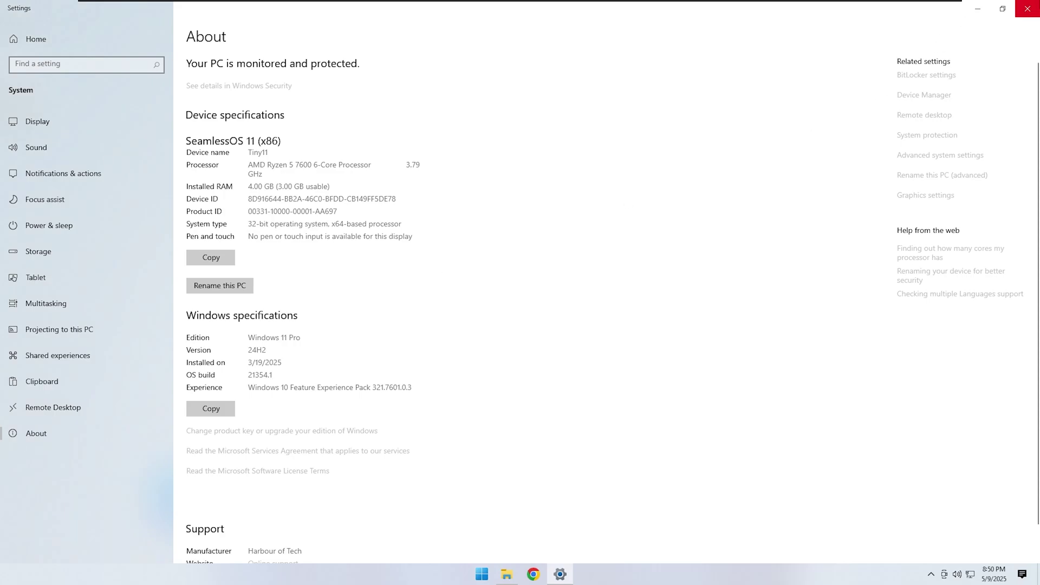
{"action": "left_click", "coordinate": [1027, 8]}
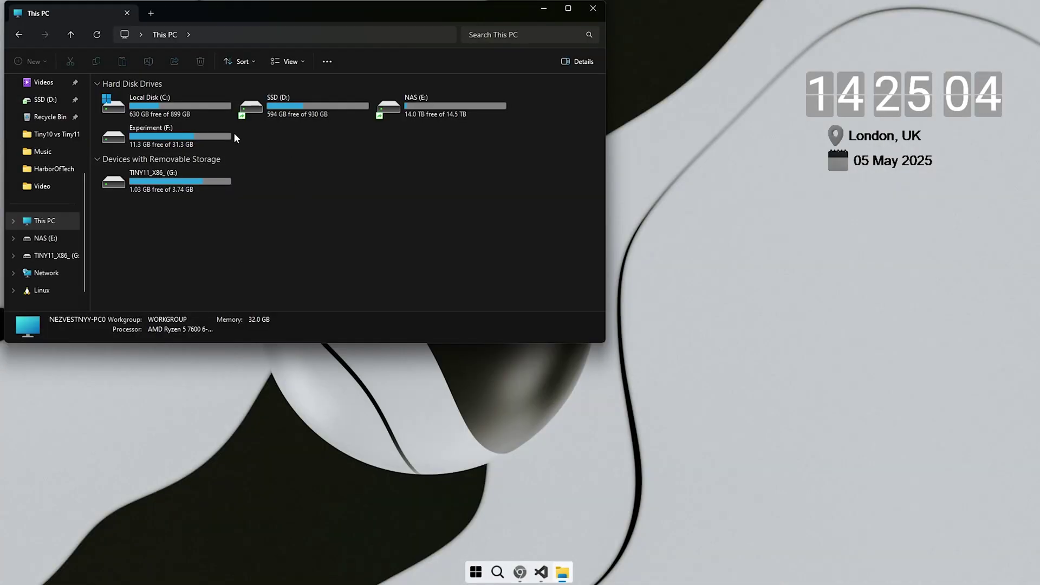
Format the Experiment (F:) drive as NTFS, open it to confirm it is empty, and close Explorer.
{"action": "right_click", "coordinate": [213, 133]}
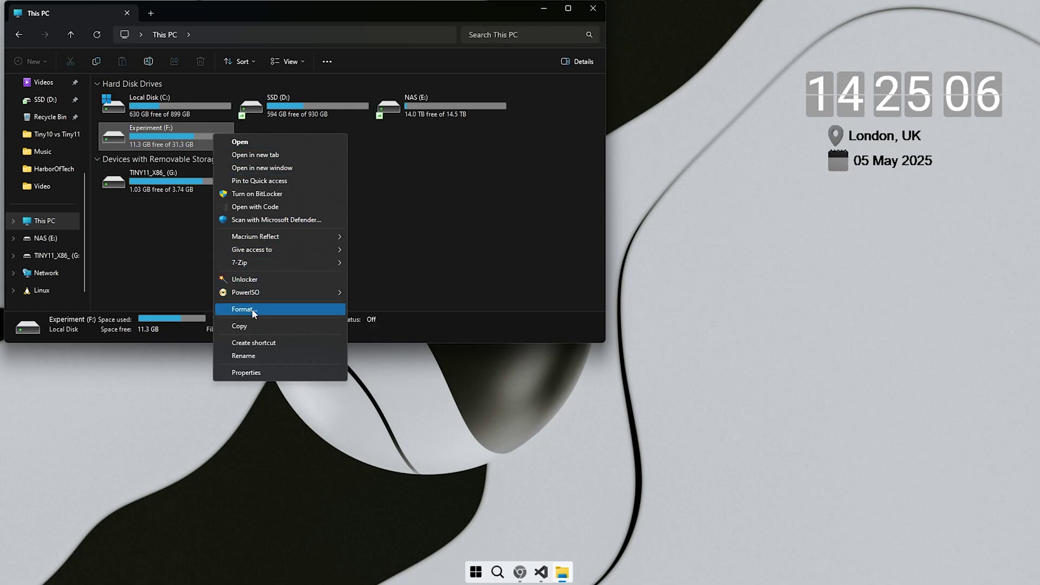
{"action": "left_click", "coordinate": [251, 308]}
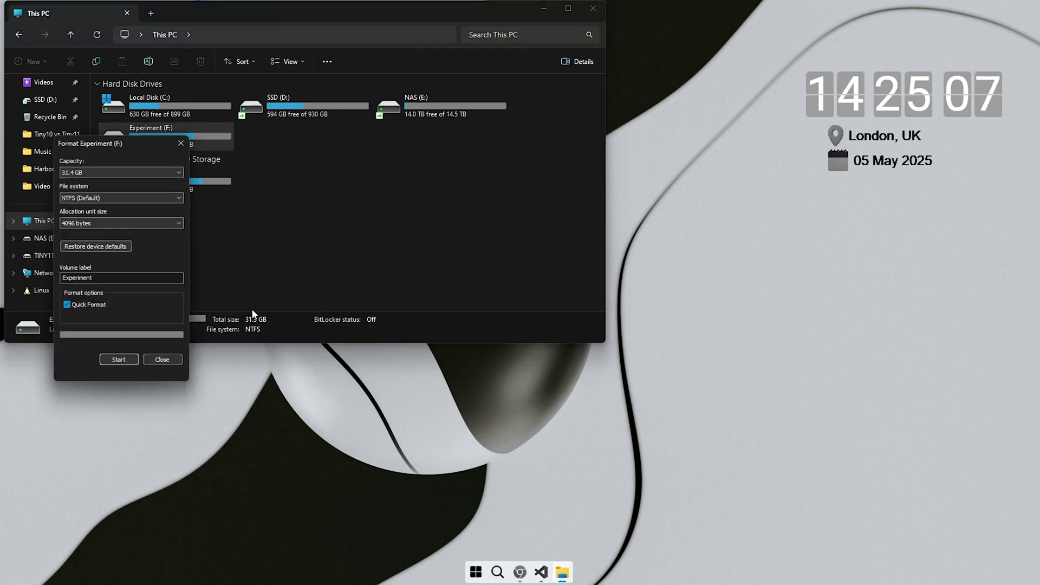
{"action": "left_click", "coordinate": [114, 361]}
{"action": "left_click", "coordinate": [536, 297]}
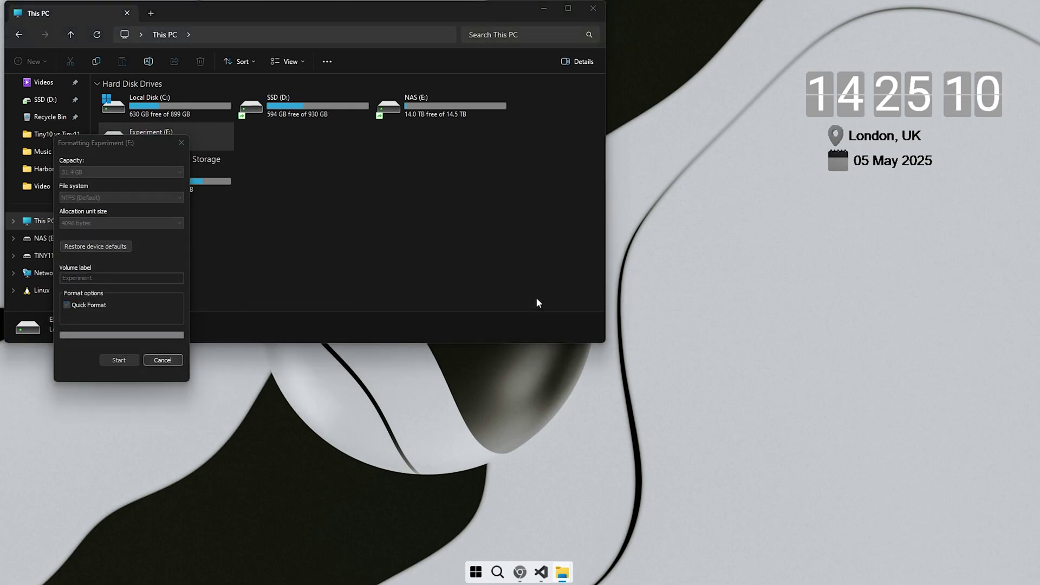
{"action": "left_click", "coordinate": [586, 296]}
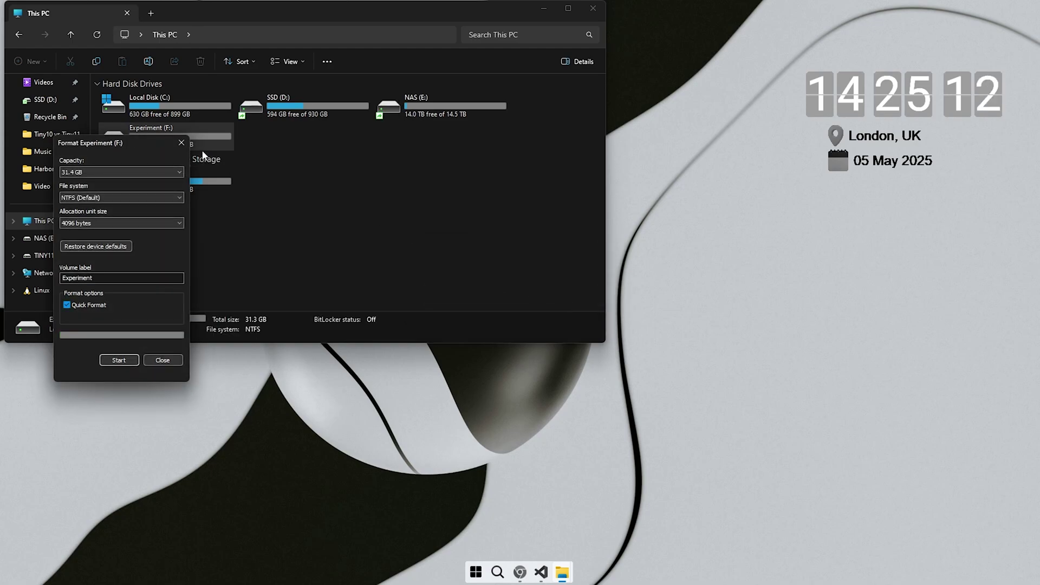
{"action": "left_click", "coordinate": [182, 143]}
{"action": "double_click", "coordinate": [183, 144]}
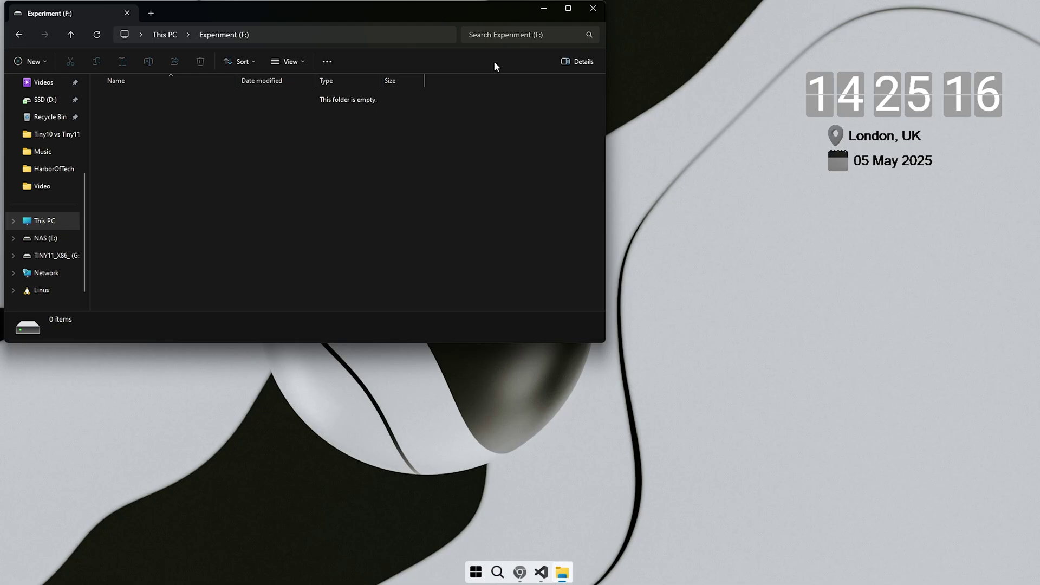
{"action": "left_click", "coordinate": [589, 11]}
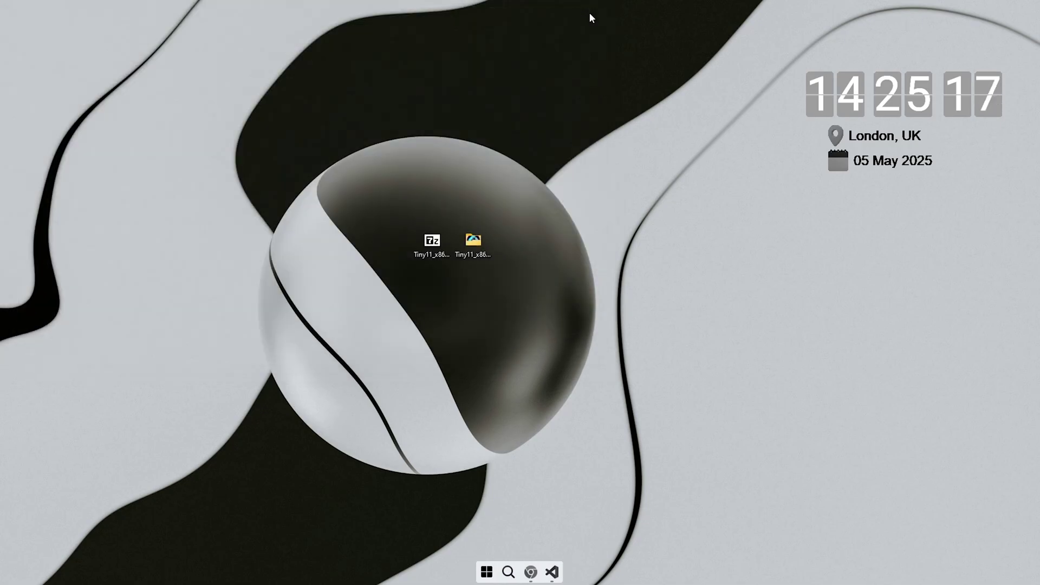
Launch OSAlchemy.exe from the Tiny11 folder and load Tiny11_x86_V2_HarborOfTech.iso from the Desktop.
{"action": "double_click", "coordinate": [474, 244]}
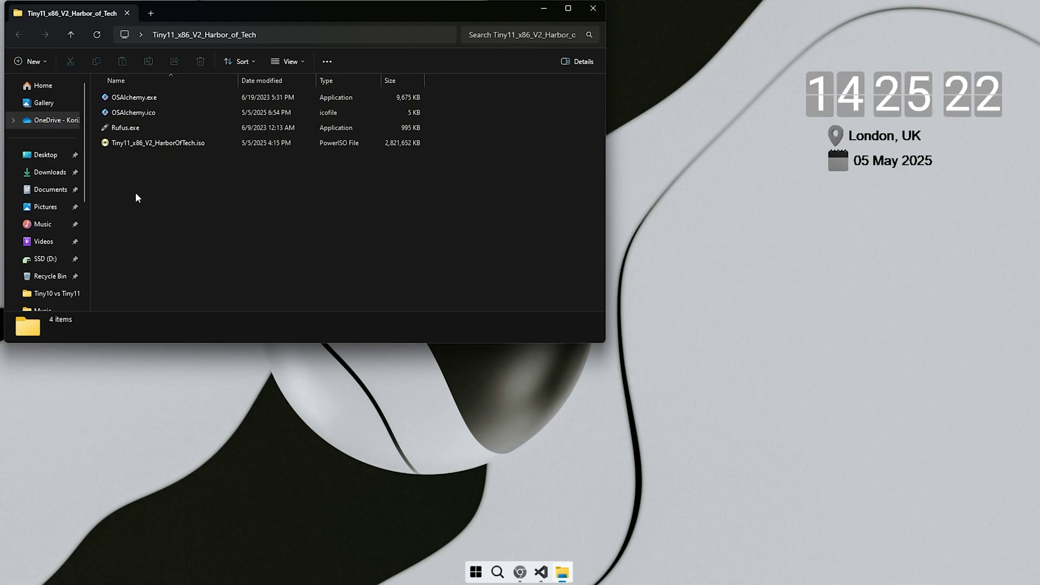
{"action": "double_click", "coordinate": [157, 100]}
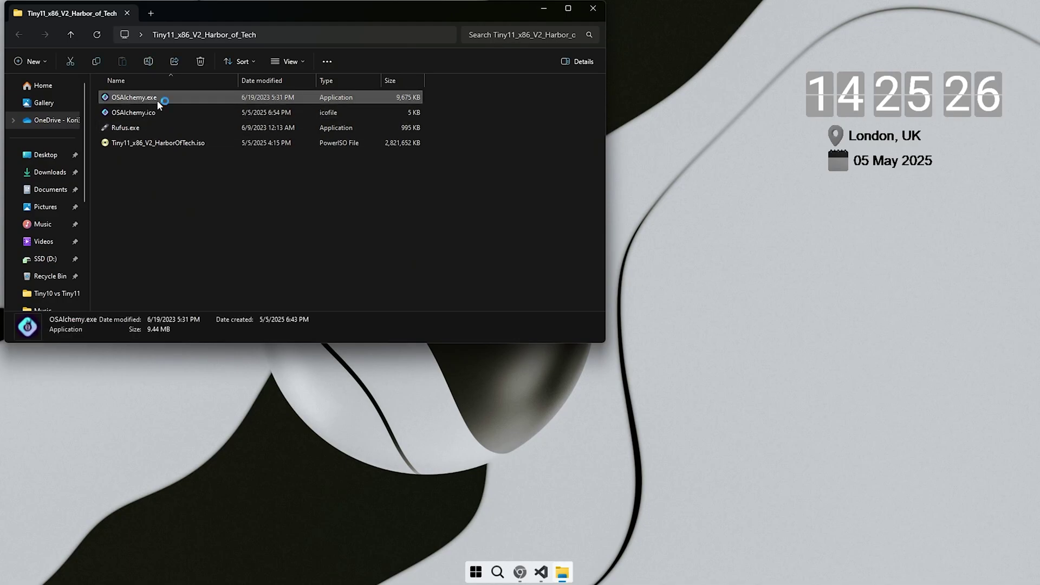
{"action": "left_click", "coordinate": [553, 334]}
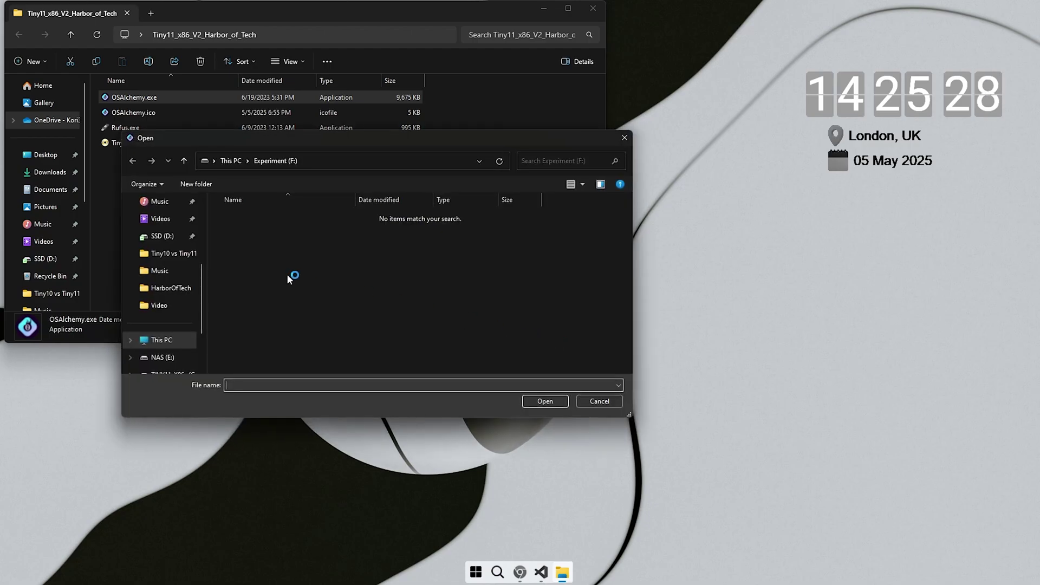
{"action": "scroll", "coordinate": [179, 261], "scroll_direction": "up", "scroll_amount": 3}
{"action": "left_click", "coordinate": [162, 273]}
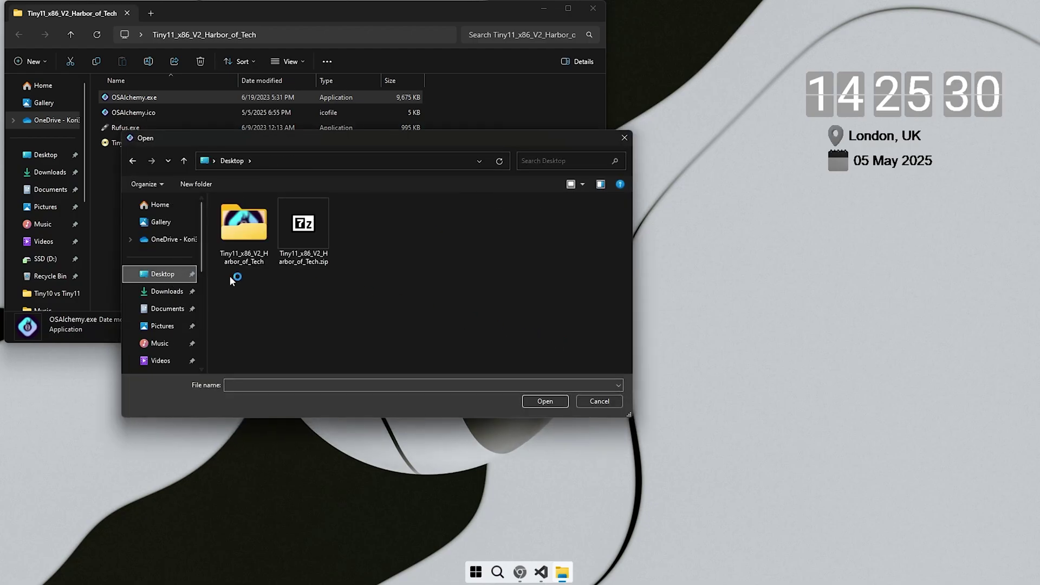
{"action": "double_click", "coordinate": [244, 230]}
{"action": "left_click", "coordinate": [266, 263]}
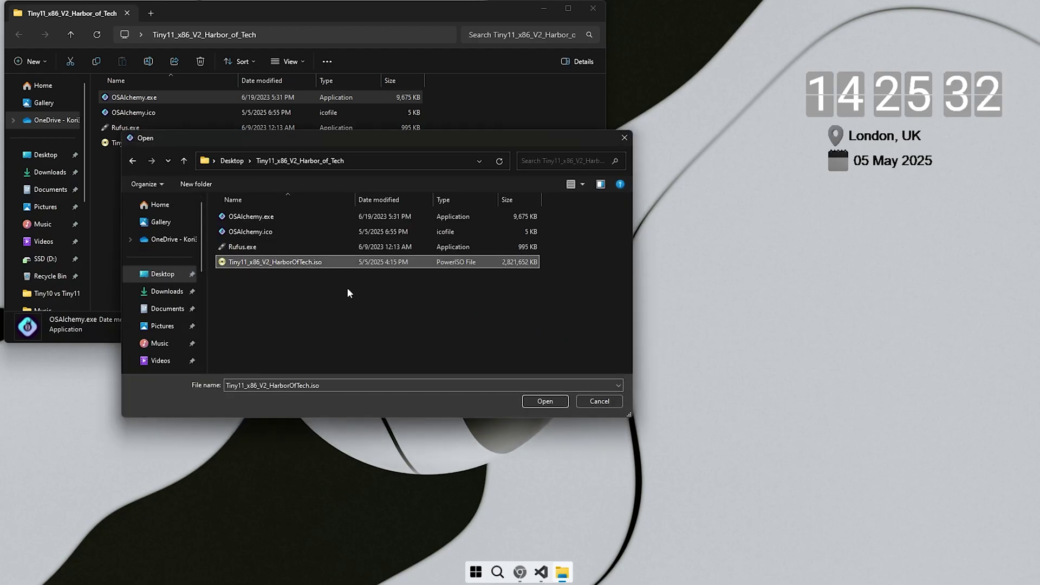
{"action": "left_click", "coordinate": [532, 401]}
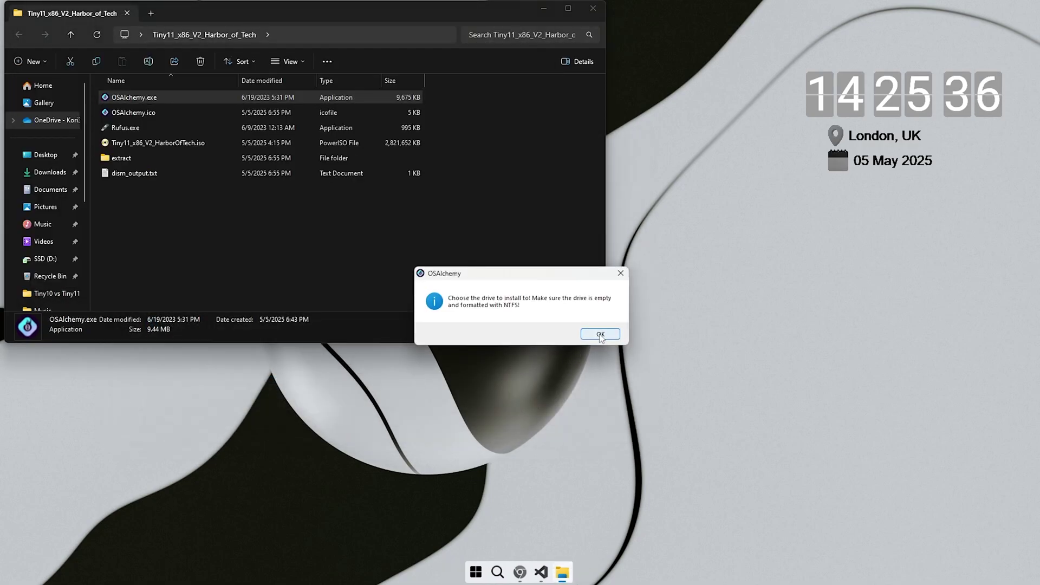
Choose the Experiment (F:) drive as the install target and start the installation.
{"action": "left_click", "coordinate": [600, 334]}
{"action": "scroll", "coordinate": [193, 325], "scroll_direction": "down", "scroll_amount": 2}
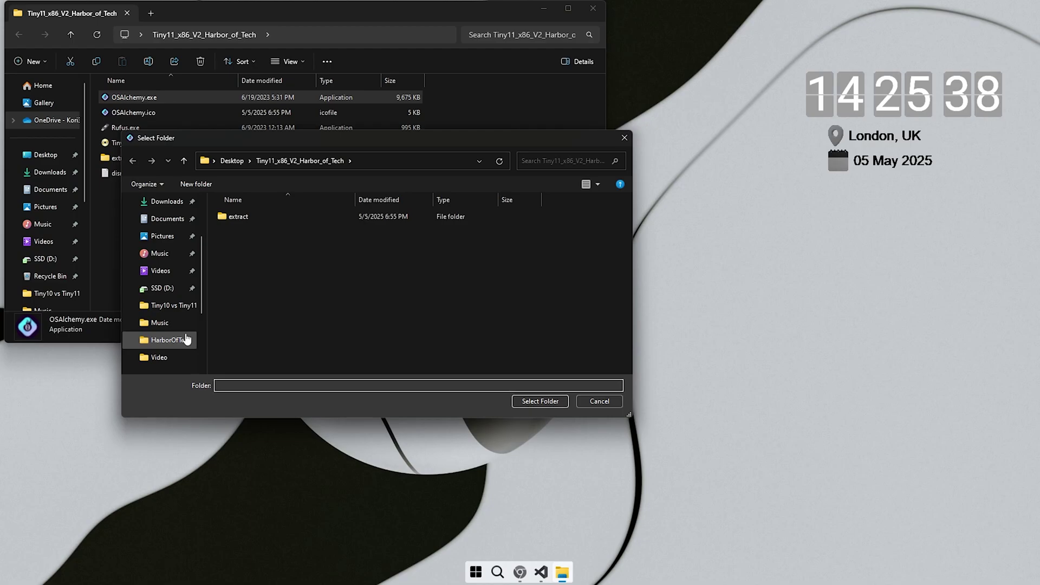
{"action": "scroll", "coordinate": [186, 339], "scroll_direction": "down", "scroll_amount": 2}
{"action": "left_click", "coordinate": [184, 285]}
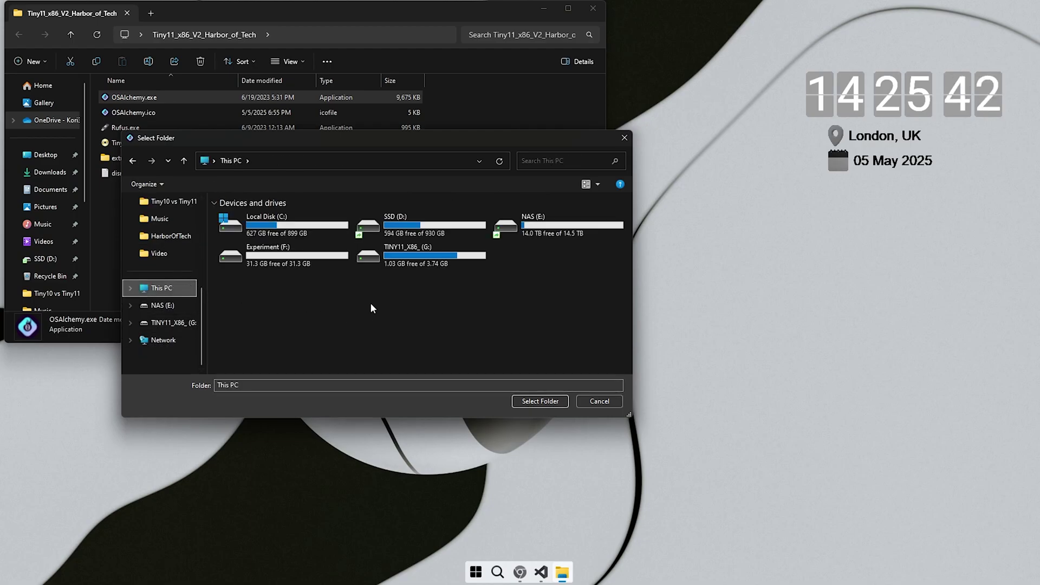
{"action": "left_click", "coordinate": [306, 263]}
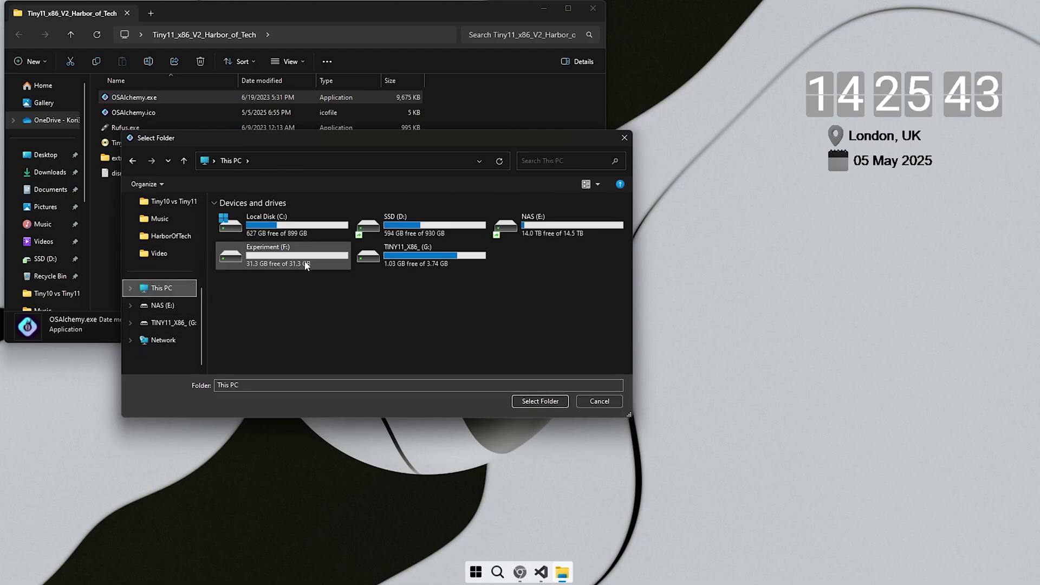
{"action": "left_click", "coordinate": [533, 402]}
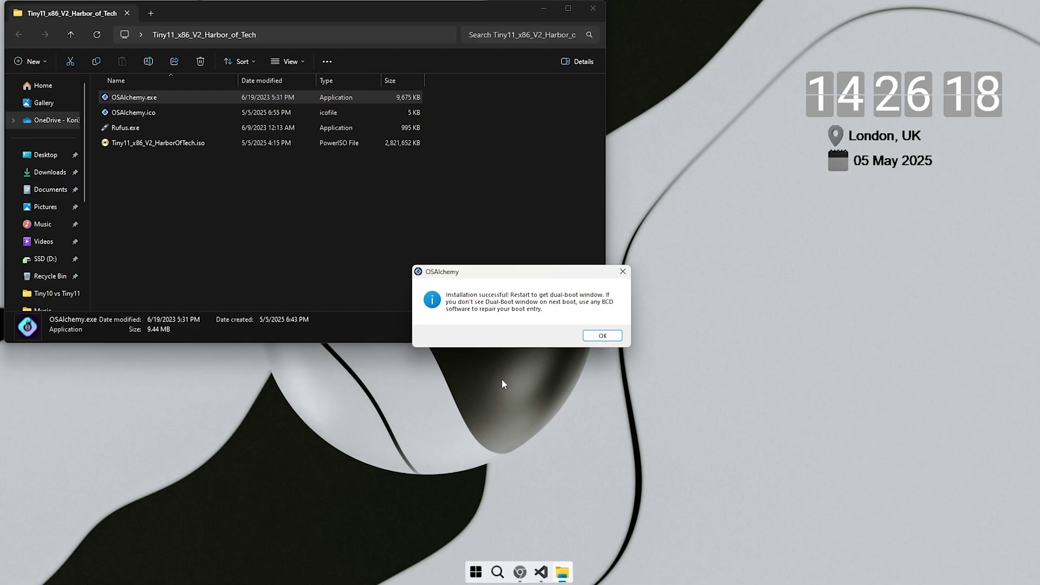
Dismiss OSAlchemy's Installation successful message once the Tiny11 install finishes.
{"action": "left_click", "coordinate": [602, 337]}
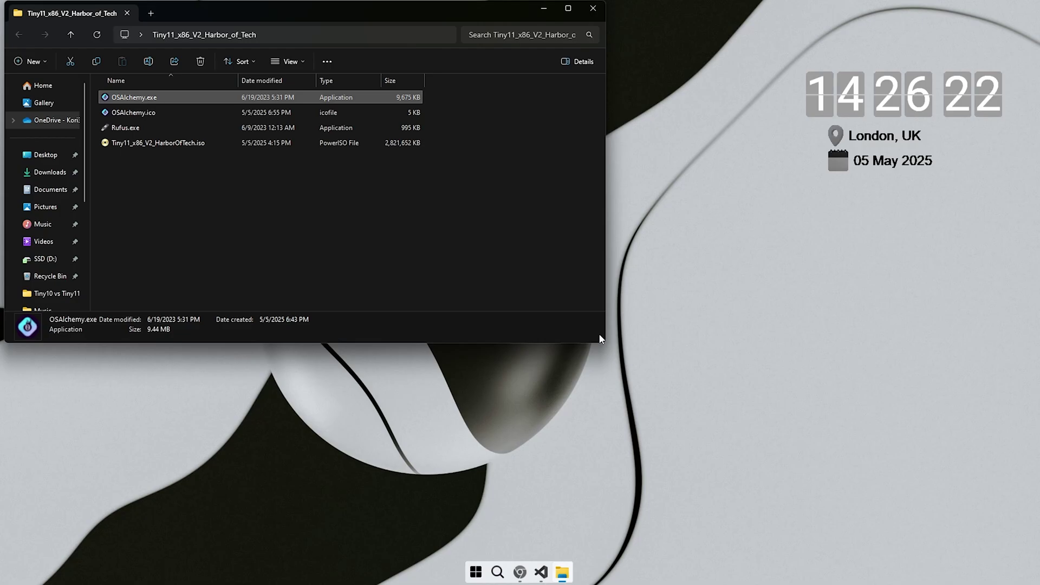